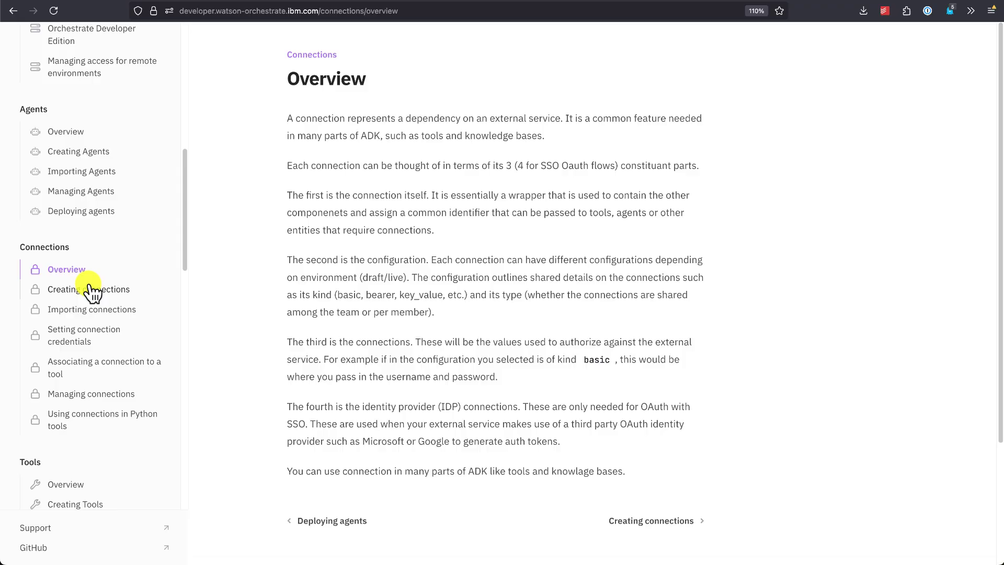
Show the full example connection YAML on Creating connections and select its draft section
{"action": "left_click", "coordinate": [90, 288]}
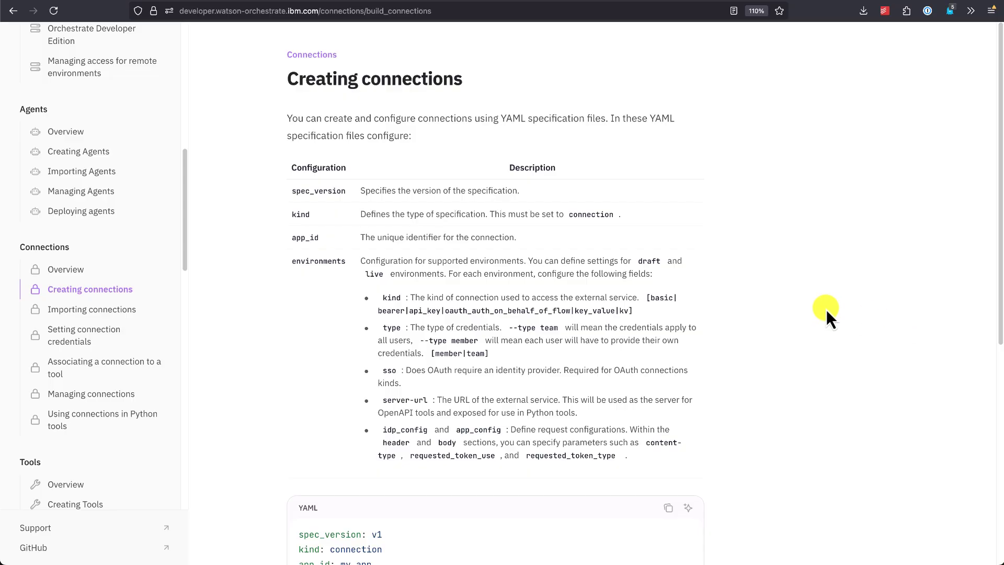
{"action": "scroll", "coordinate": [826, 310], "scroll_direction": "down", "scroll_amount": 1}
{"action": "scroll", "coordinate": [826, 310], "scroll_direction": "down", "scroll_amount": 4}
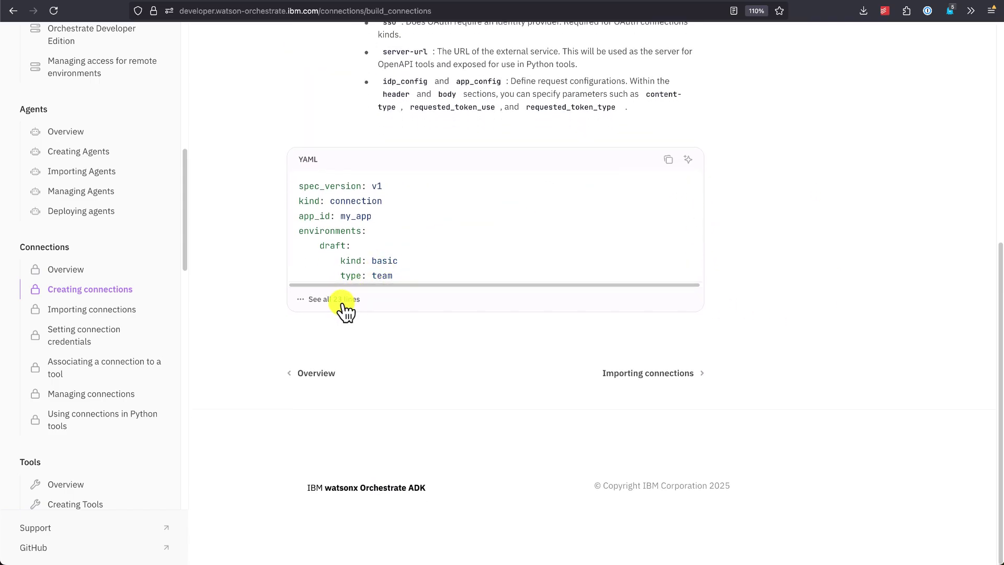
{"action": "left_click", "coordinate": [331, 299]}
{"action": "scroll", "coordinate": [782, 290], "scroll_direction": "down", "scroll_amount": 1}
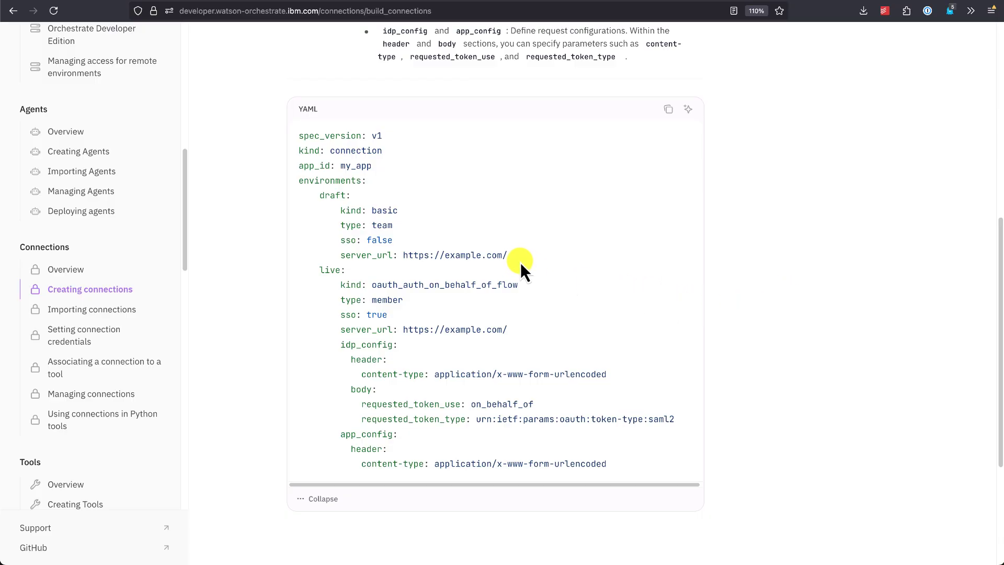
{"action": "left_click_drag", "start_coordinate": [519, 260], "coordinate": [284, 138]}
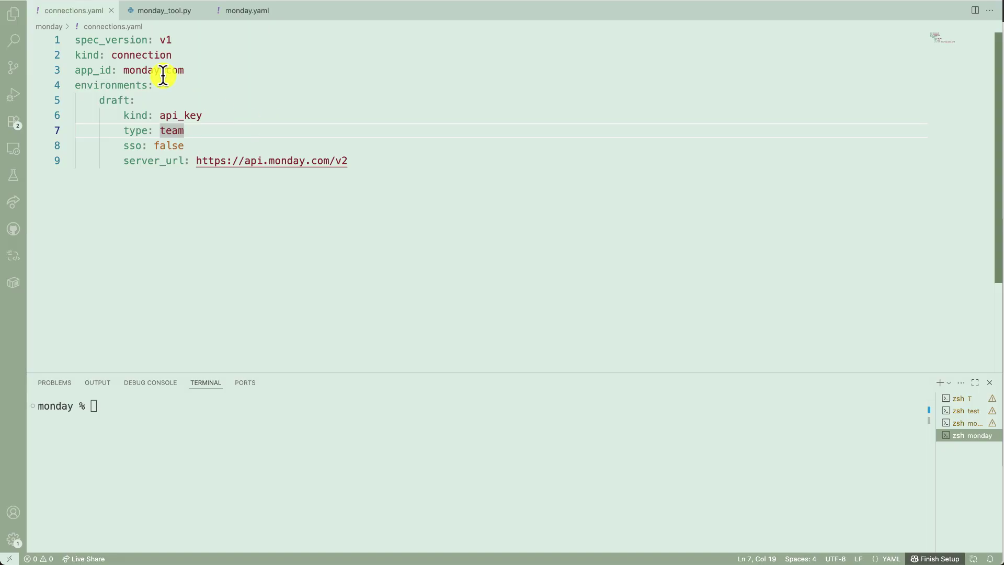
Review app_id monday.com, kind api_key and server_url in connections.yaml's draft environment
{"action": "left_click_drag", "start_coordinate": [186, 69], "coordinate": [122, 69]}
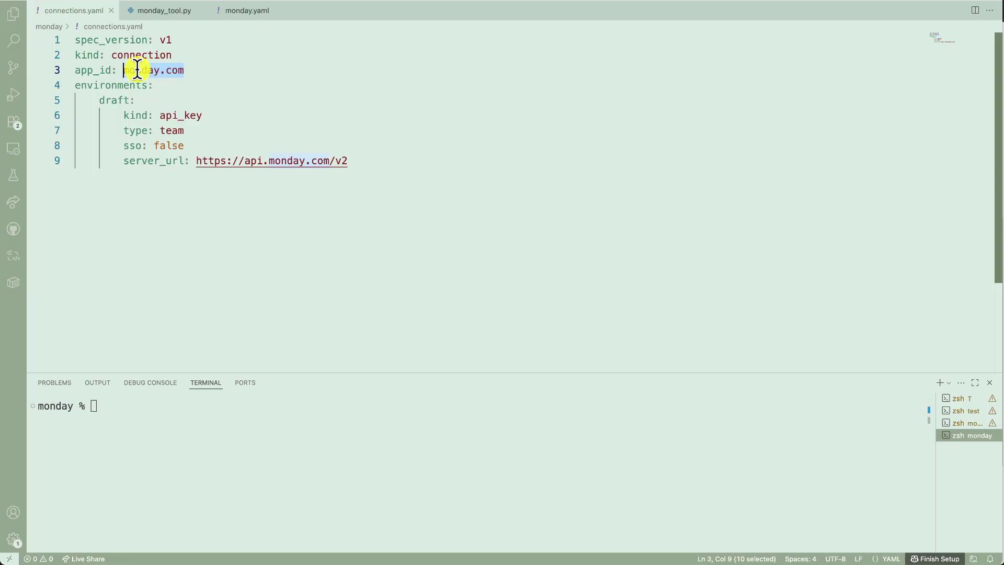
{"action": "left_click", "coordinate": [146, 98]}
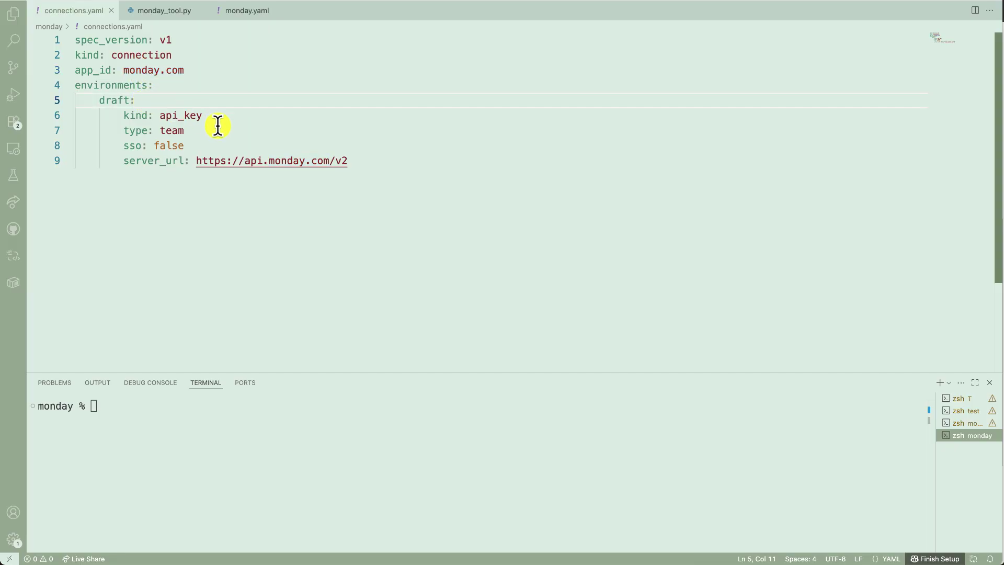
{"action": "left_click", "coordinate": [205, 115]}
{"action": "left_click_drag", "start_coordinate": [205, 115], "coordinate": [163, 117]}
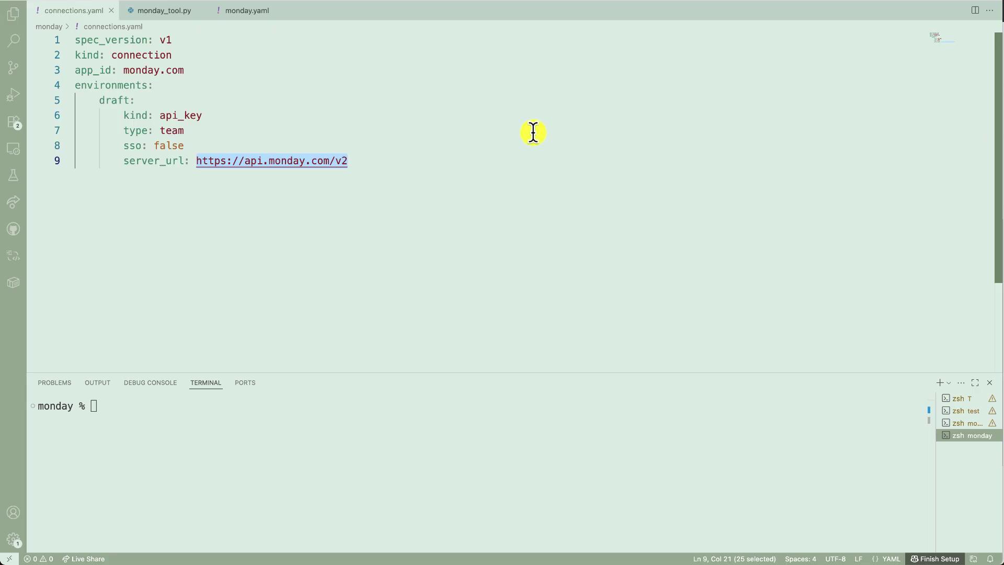
{"action": "key", "text": "Up"}
{"action": "key", "text": "Up"}
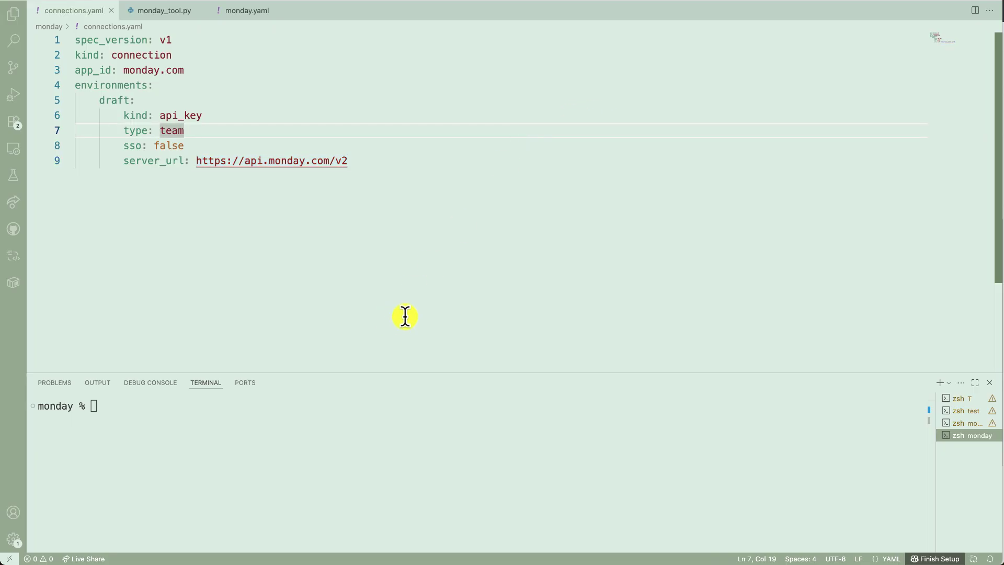
Select the 'orchestrate connections import --file' command on the Importing connections page
{"action": "key", "text": "super+Tab"}
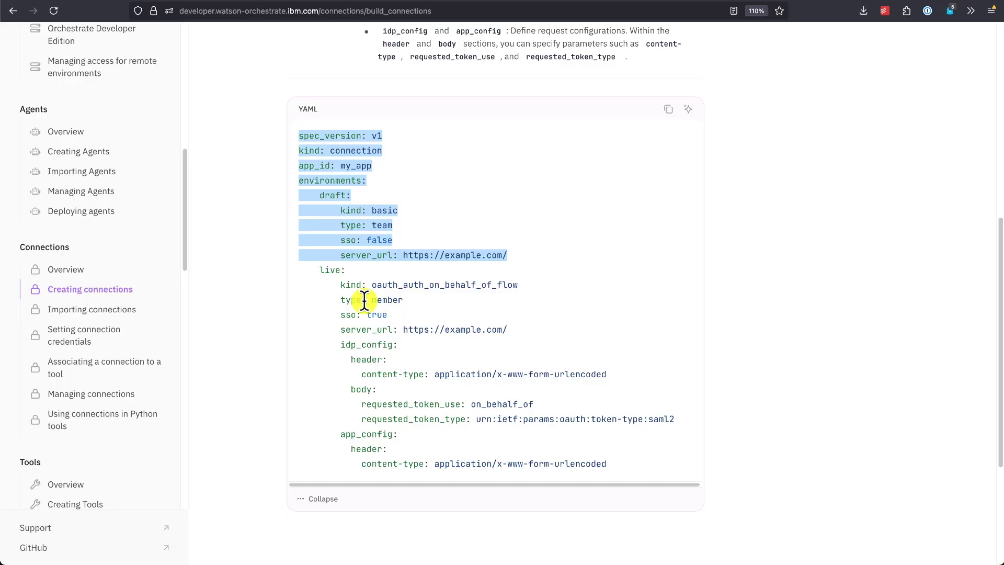
{"action": "left_click", "coordinate": [89, 316]}
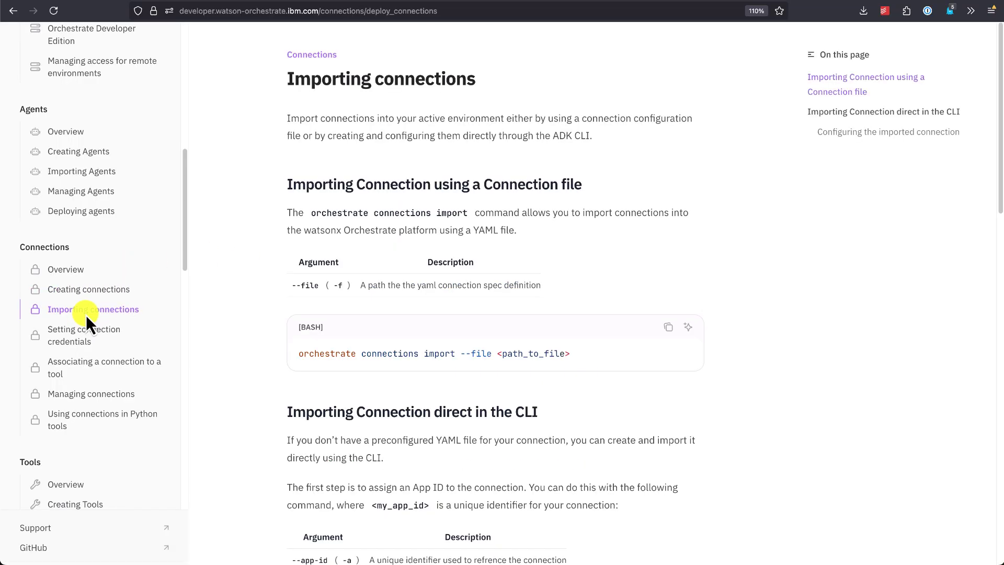
{"action": "scroll", "coordinate": [462, 323], "scroll_direction": "down", "scroll_amount": 5}
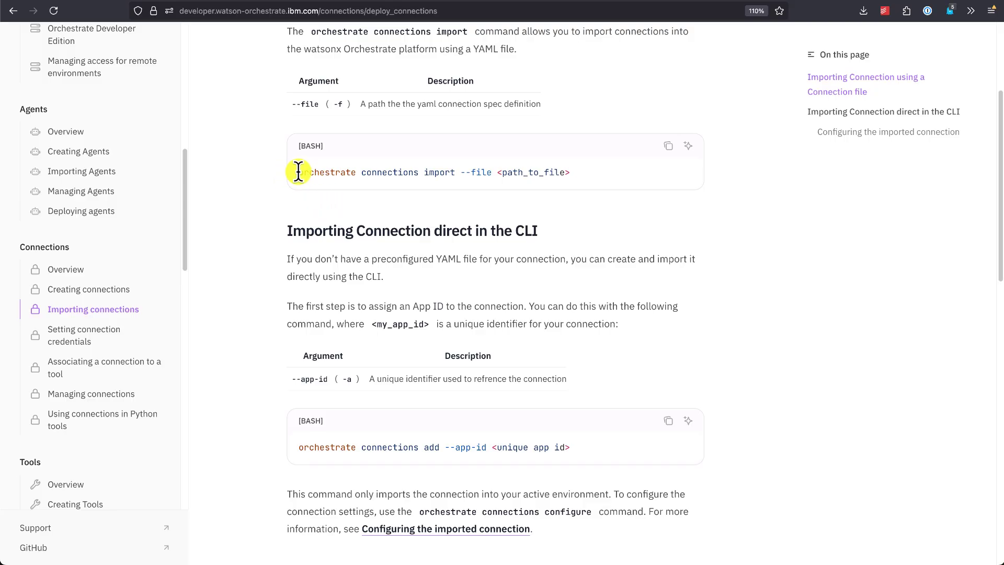
{"action": "left_click_drag", "start_coordinate": [298, 172], "coordinate": [493, 174]}
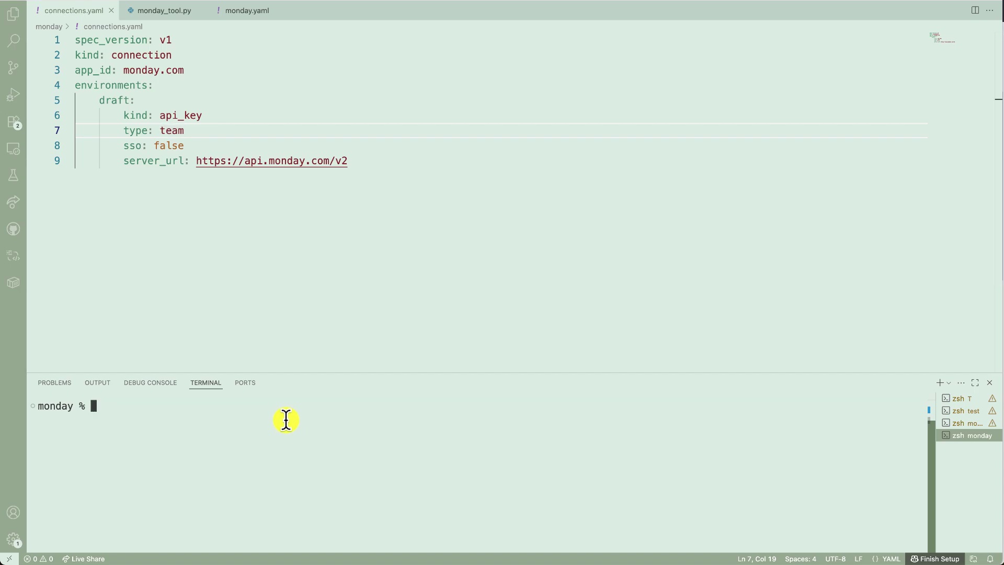
Run 'orchestrate connections import --file connections.yaml' to update the monday.com draft connection
{"action": "type", "text": "orchestrate connections import --file"}
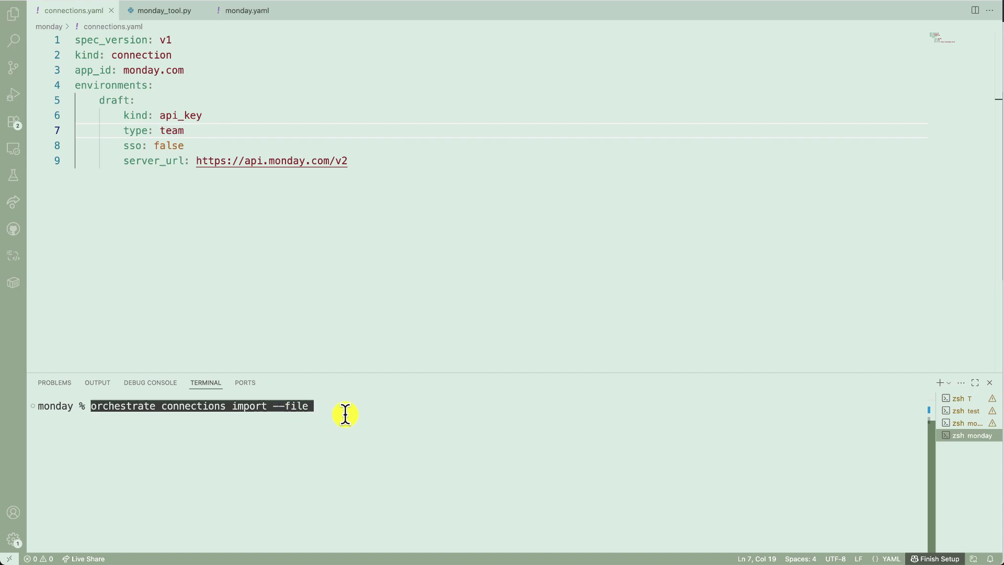
{"action": "type", "text": "c"}
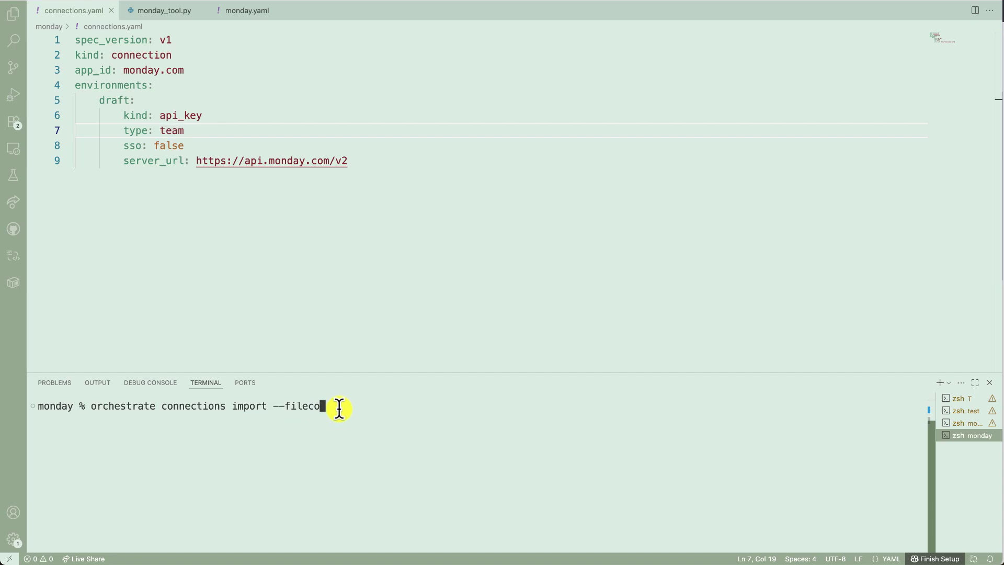
{"action": "key", "text": "BackSpace"}
{"action": "type", "text": "connections.yaml"}
{"action": "key", "text": "Return"}
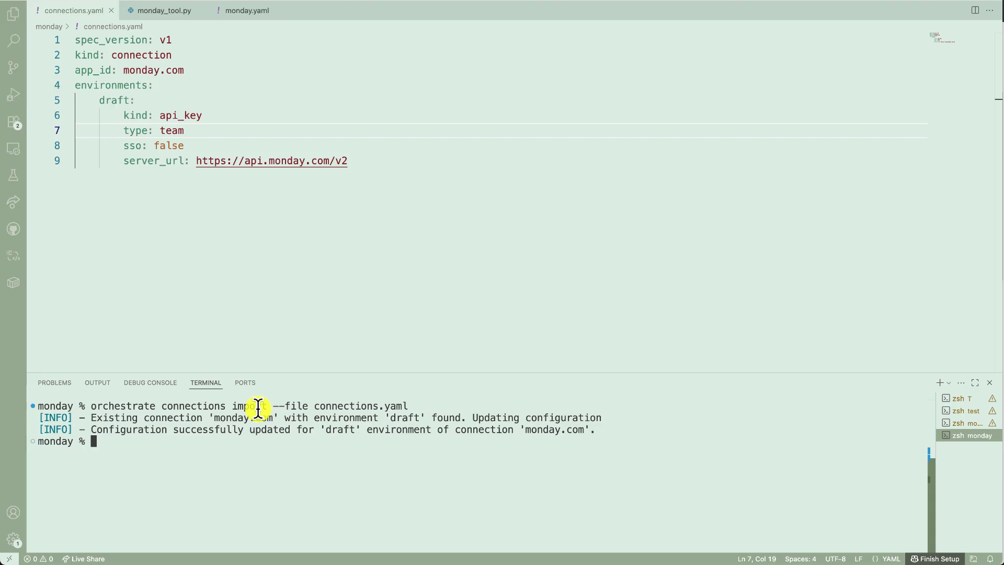
{"action": "key", "text": "super+Tab"}
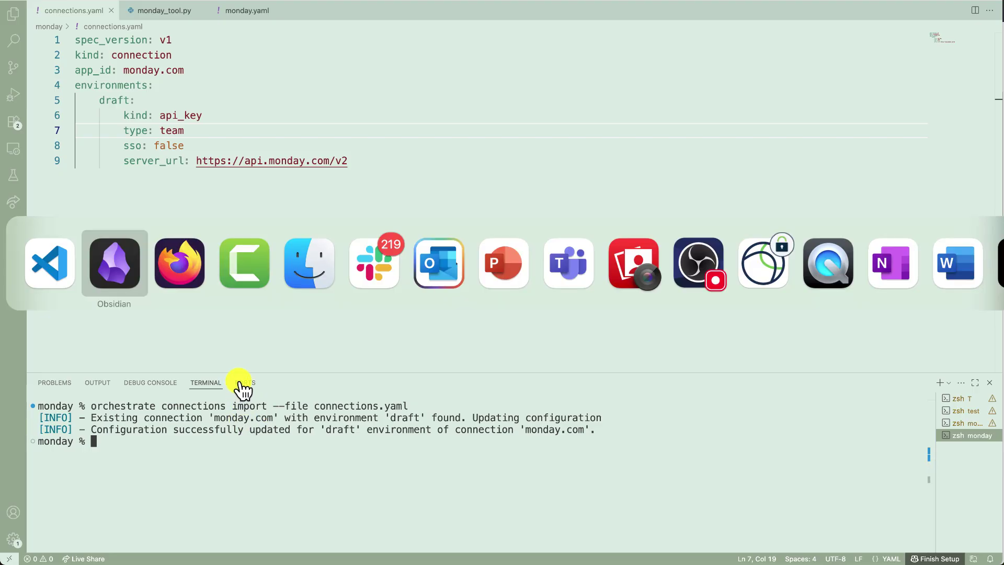
Select the full 'orchestrate connections configure' command line in the docs
{"action": "key", "text": "super+Tab"}
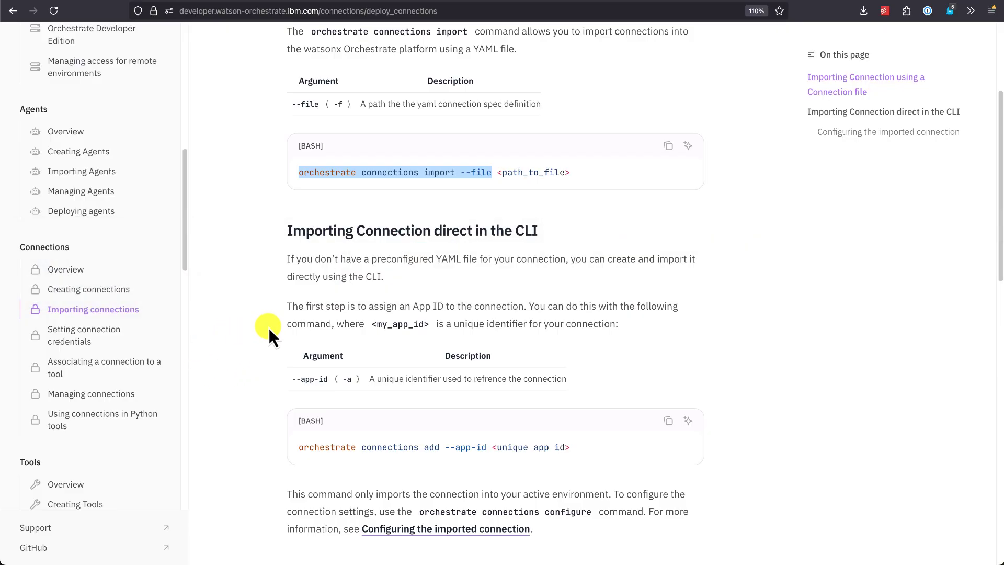
{"action": "scroll", "coordinate": [269, 327], "scroll_direction": "down", "scroll_amount": 1}
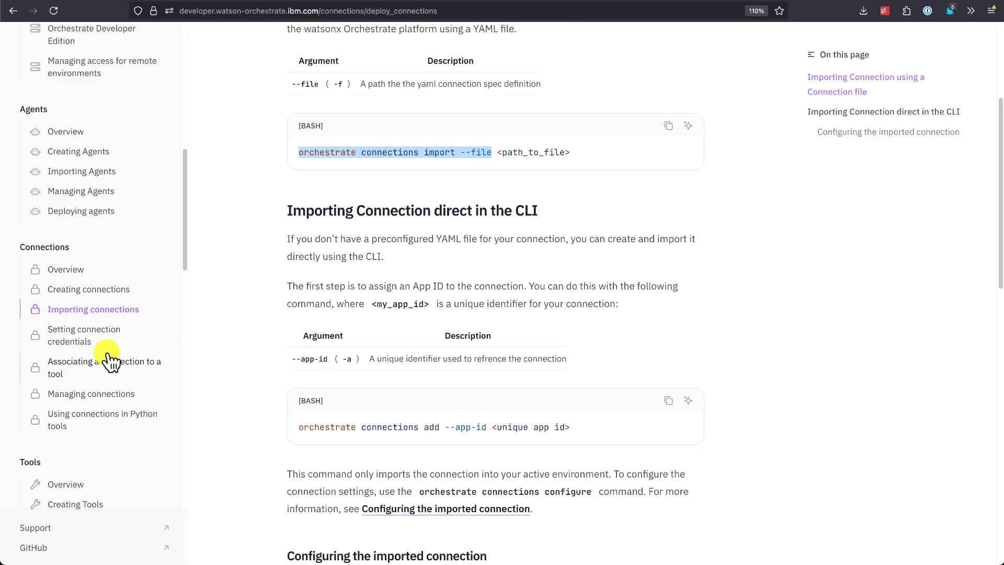
{"action": "scroll", "coordinate": [241, 323], "scroll_direction": "down", "scroll_amount": 5}
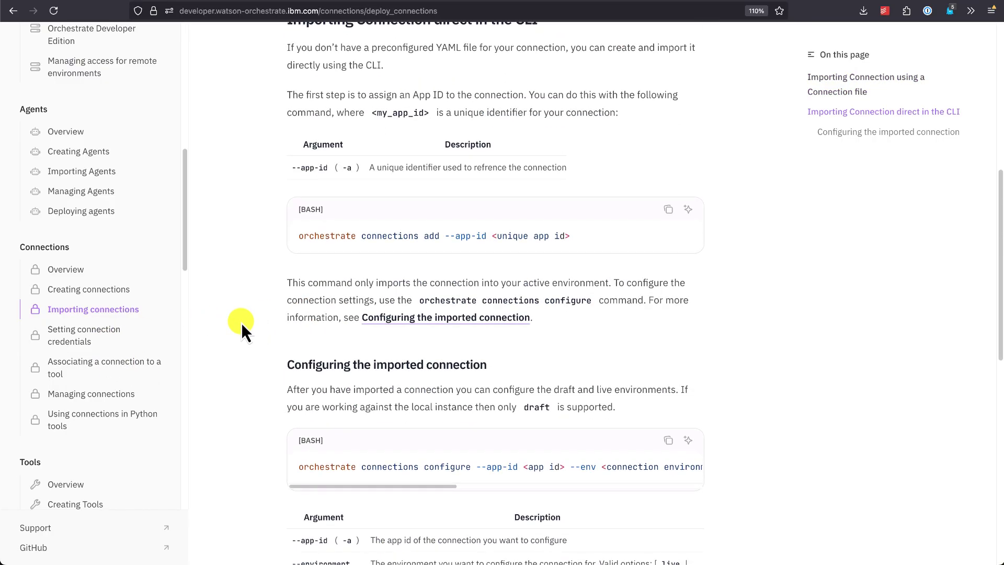
{"action": "scroll", "coordinate": [240, 322], "scroll_direction": "down", "scroll_amount": 4}
{"action": "scroll", "coordinate": [240, 322], "scroll_direction": "down", "scroll_amount": 2}
{"action": "scroll", "coordinate": [241, 323], "scroll_direction": "down", "scroll_amount": 2}
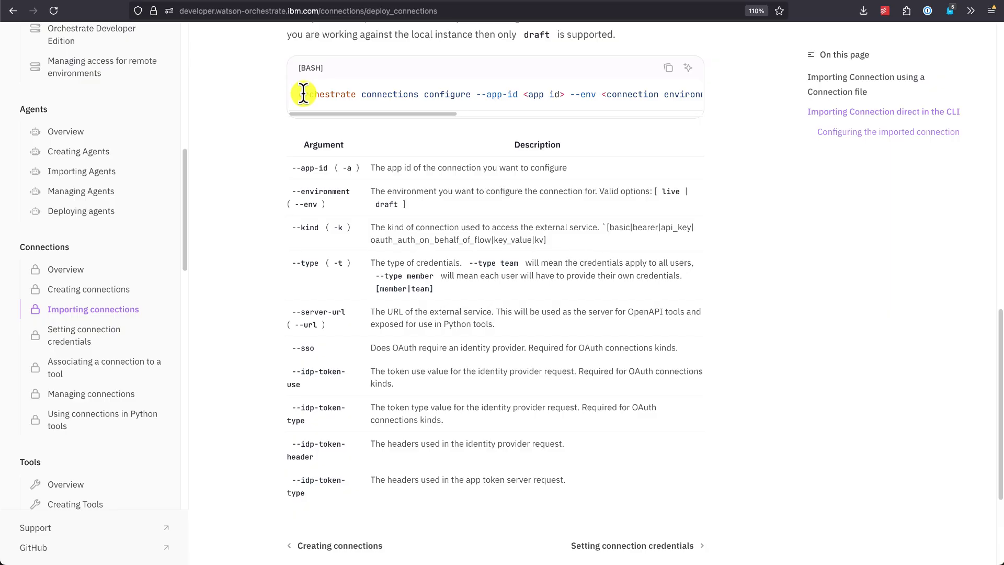
{"action": "left_click_drag", "start_coordinate": [312, 94], "coordinate": [681, 97]}
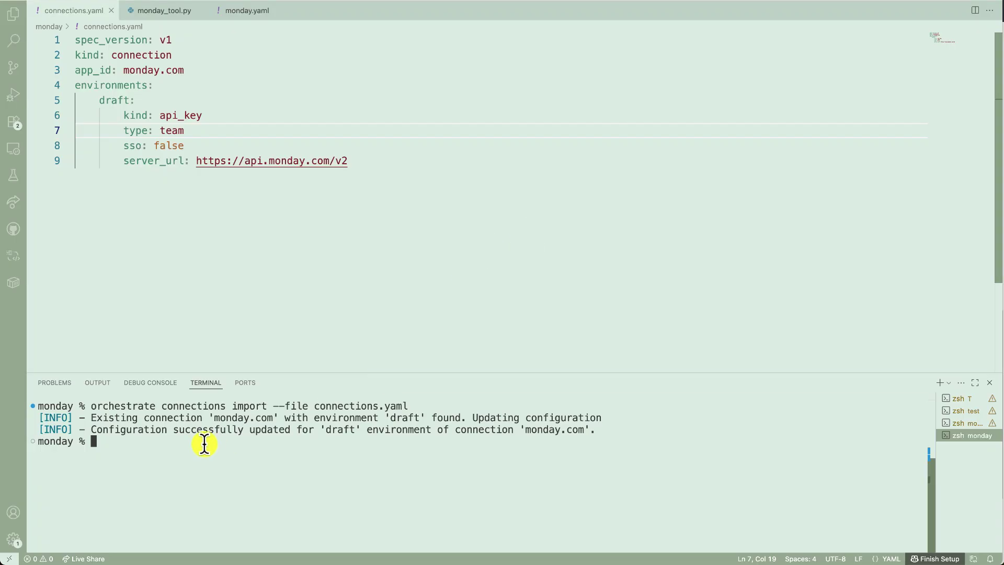
{"action": "type", "text": "orchestrate connections configure --app-id <app id> --env <connection environment> --kind <connection kind> --type <connection type> --url <url of external service>"}
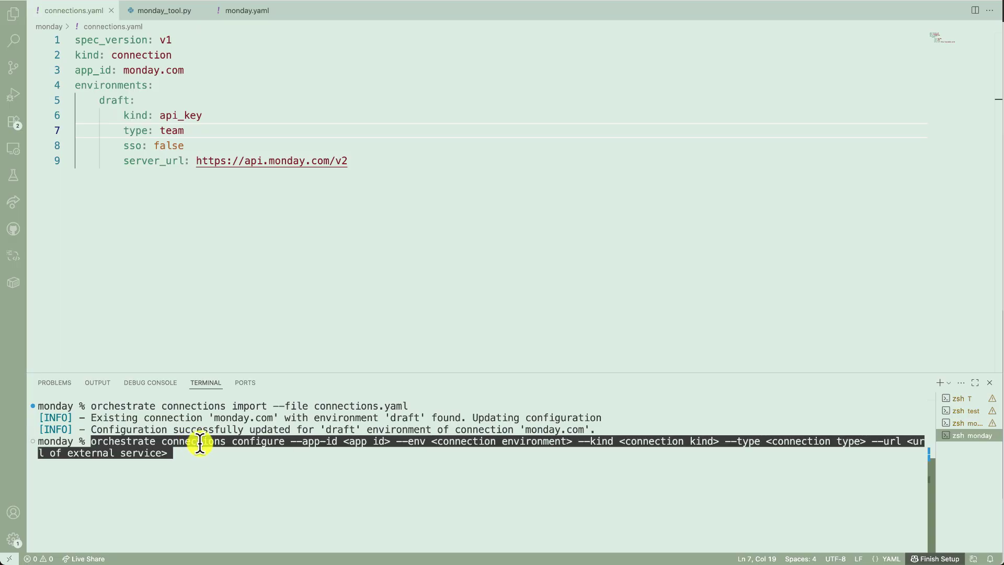
Fill the configure command placeholders with monday.com, draft, api_key and team
{"action": "key", "text": "alt+Left"}
{"action": "key", "text": "alt+Left"}
{"action": "key", "text": "alt+Left"}
{"action": "key", "text": "alt+Left"}
{"action": "key", "text": "alt+Left"}
{"action": "key", "text": "BackSpace"}
{"action": "key", "text": "BackSpace"}
{"action": "key", "text": "BackSpace"}
{"action": "type", "text": "monday.com"}
{"action": "key", "text": "alt+Right"}
{"action": "key", "text": "alt+Right"}
{"action": "key", "text": "alt+Right"}
{"action": "key", "text": "alt+BackSpace"}
{"action": "key", "text": "alt+BackSpace"}
{"action": "type", "text": "draft"}
{"action": "key", "text": "alt+Right"}
{"action": "key", "text": "alt+d"}
{"action": "key", "text": "alt+d"}
{"action": "type", "text": "api_key"}
{"action": "key", "text": "alt+Right"}
{"action": "key", "text": "alt+Right"}
{"action": "key", "text": "alt+Right"}
{"action": "key", "text": "alt+BackSpace"}
{"action": "key", "text": "alt+BackSpace"}
{"action": "type", "text": "team"}
{"action": "key", "text": "End"}
{"action": "key", "text": "alt+BackSpace"}
{"action": "key", "text": "alt+BackSpace"}
{"action": "key", "text": "alt+BackSpace"}
{"action": "left_click_drag", "start_coordinate": [348, 161], "coordinate": [196, 161]}
{"action": "left_click", "coordinate": [691, 441]}
{"action": "type", "text": "https://api.monday.com/v2"}
{"action": "key", "text": "Return"}
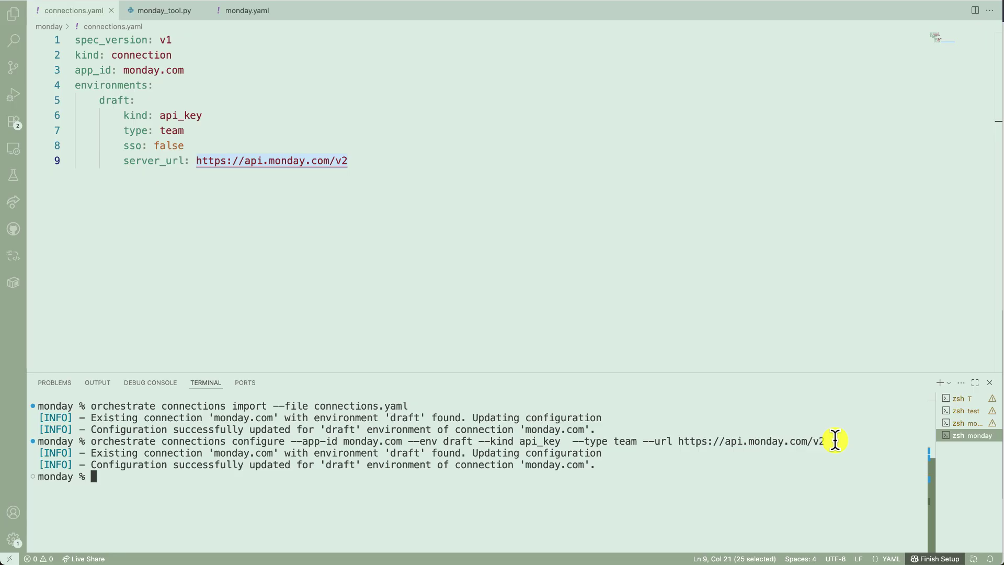
Select the full set-credentials command on the Setting connection credentials page
{"action": "key", "text": "super+Tab"}
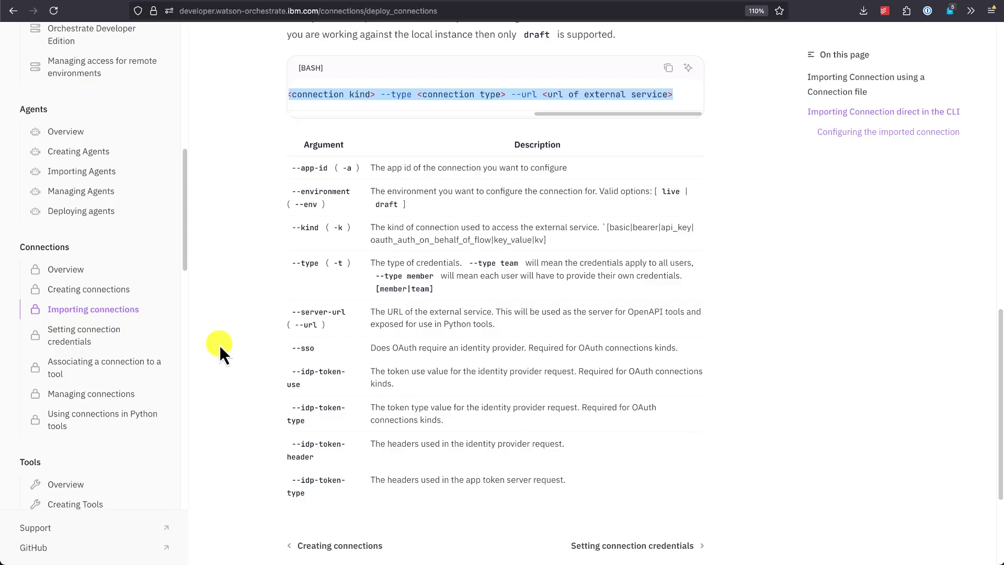
{"action": "left_click", "coordinate": [86, 333]}
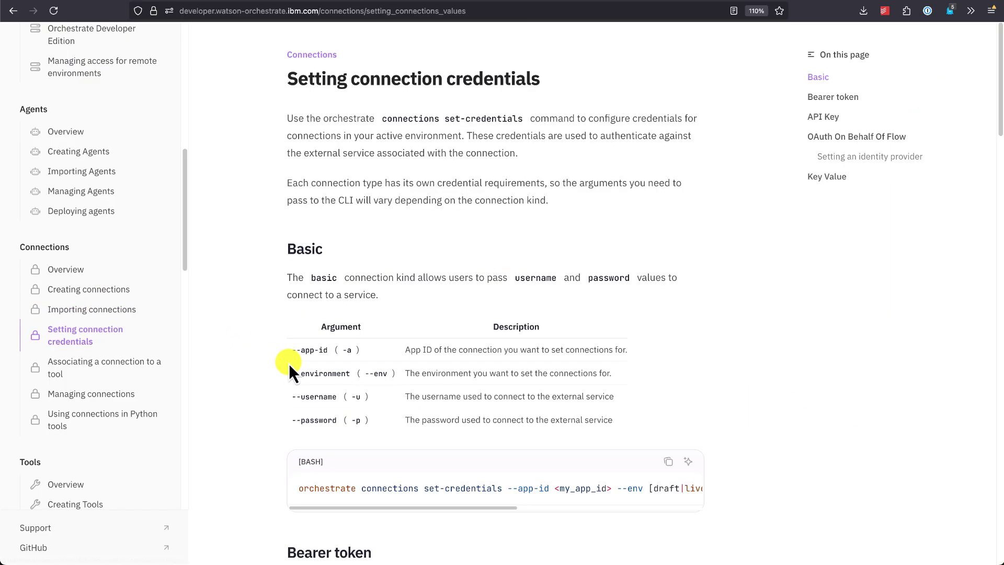
{"action": "scroll", "coordinate": [457, 371], "scroll_direction": "down", "scroll_amount": 5}
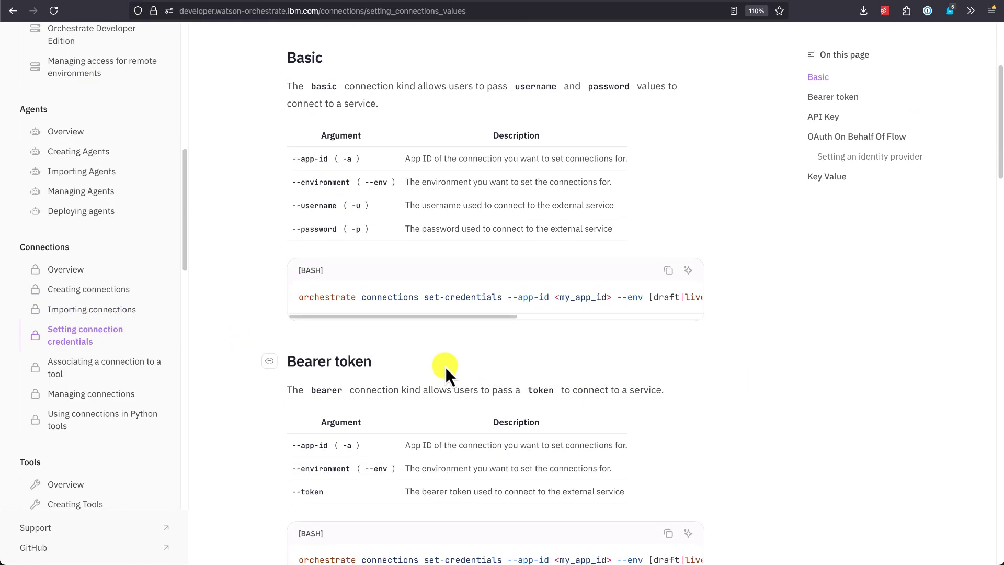
{"action": "left_click_drag", "start_coordinate": [297, 297], "coordinate": [514, 298]}
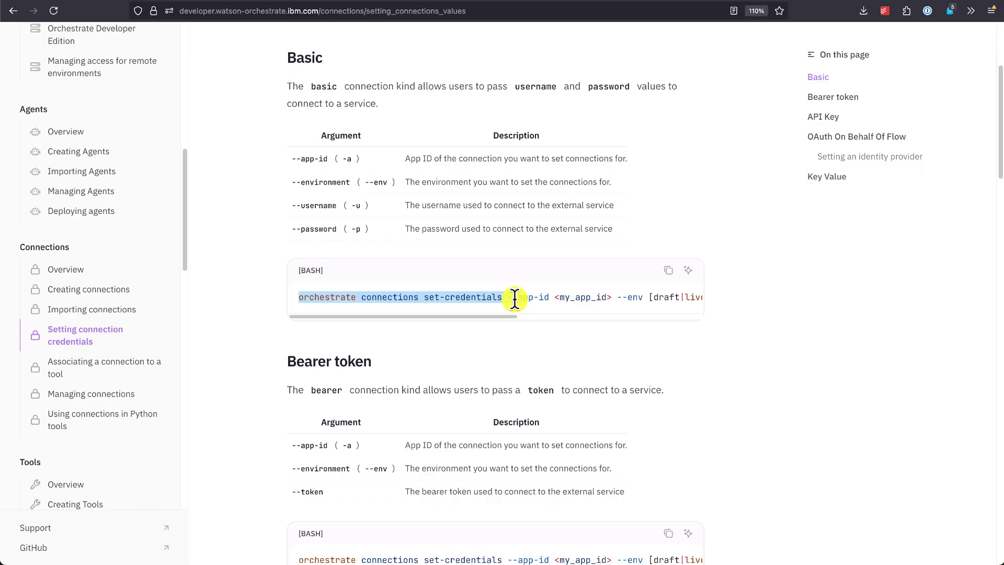
{"action": "left_click_drag", "start_coordinate": [515, 298], "coordinate": [549, 298]}
Paste the set-credentials command in the terminal with --app-id monday.com and --env draft
{"action": "key", "text": "super+c"}
{"action": "key", "text": "super+Tab"}
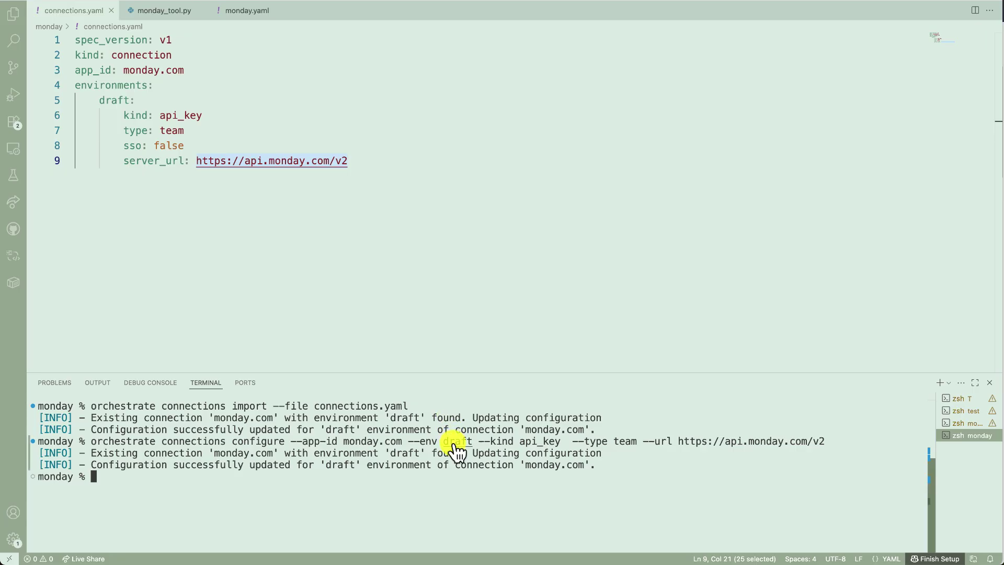
{"action": "key", "text": "super+v"}
{"action": "key", "text": "BackSpace"}
{"action": "key", "text": "BackSpace"}
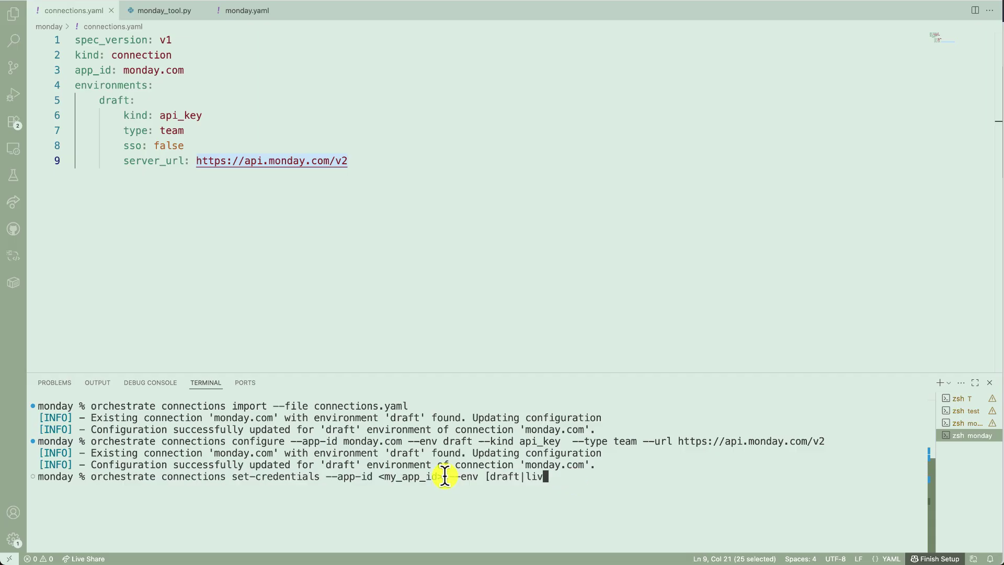
{"action": "key", "text": "BackSpace"}
{"action": "key", "text": "BackSpace"}
{"action": "key", "text": "BackSpace"}
{"action": "key", "text": "BackSpace"}
{"action": "key", "text": "Left"}
{"action": "key", "text": "Left"}
{"action": "key", "text": "Left"}
{"action": "key", "text": "BackSpace"}
{"action": "key", "text": "Left"}
{"action": "key", "text": "Left"}
{"action": "key", "text": "Left"}
{"action": "key", "text": "BackSpace"}
{"action": "key", "text": "BackSpace"}
{"action": "key", "text": "BackSpace"}
{"action": "type", "text": "monday.com"}
Append the --api-key argument from the docs, then bring up the monday.com board
{"action": "key", "text": "super+Tab"}
{"action": "scroll", "coordinate": [407, 320], "scroll_direction": "down", "scroll_amount": 5}
{"action": "scroll", "coordinate": [408, 321], "scroll_direction": "down", "scroll_amount": 1}
{"action": "scroll", "coordinate": [407, 321], "scroll_direction": "down", "scroll_amount": 1}
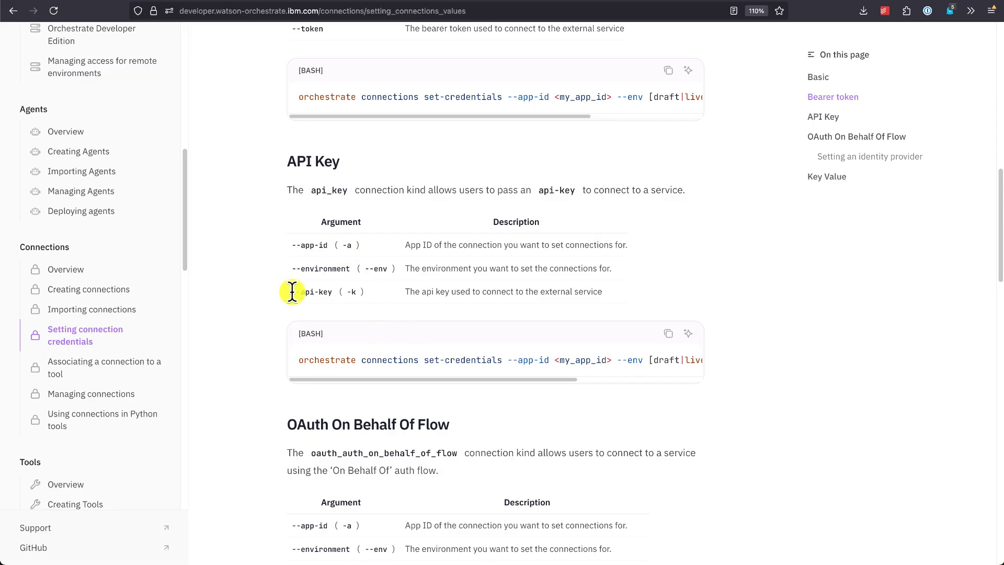
{"action": "left_click_drag", "start_coordinate": [292, 292], "coordinate": [332, 293]}
{"action": "key", "text": "super+c"}
{"action": "key", "text": "super+Tab"}
{"action": "key", "text": "super+v"}
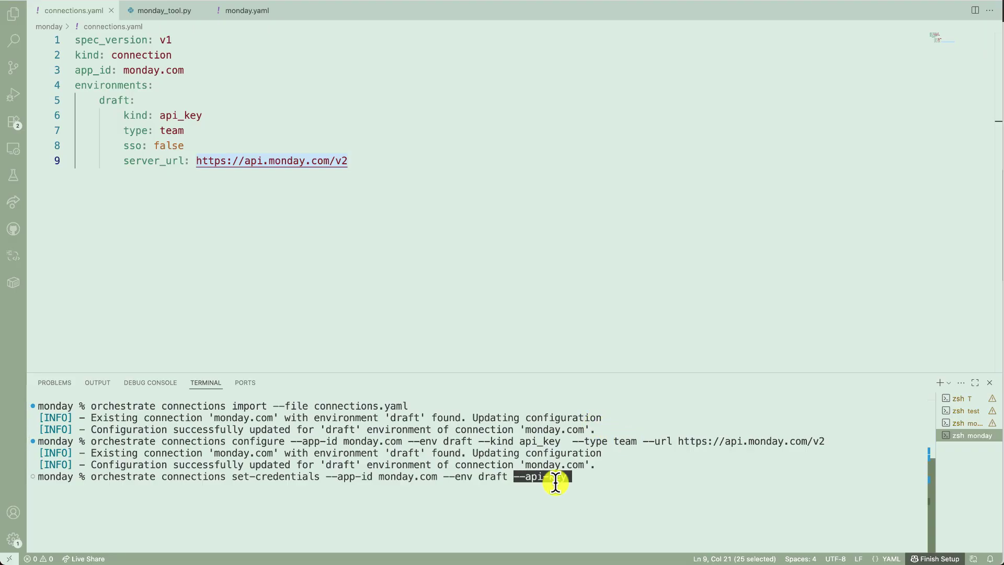
{"action": "key", "text": "super+Tab"}
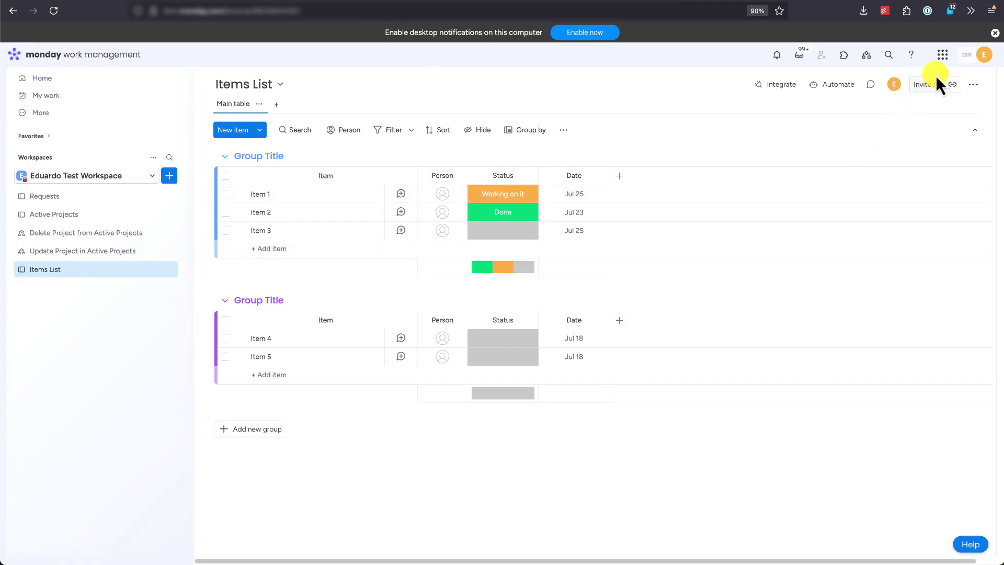
Copy the personal API token from the monday.com Developer Center's API token page
{"action": "left_click", "coordinate": [990, 67]}
{"action": "left_click", "coordinate": [810, 179]}
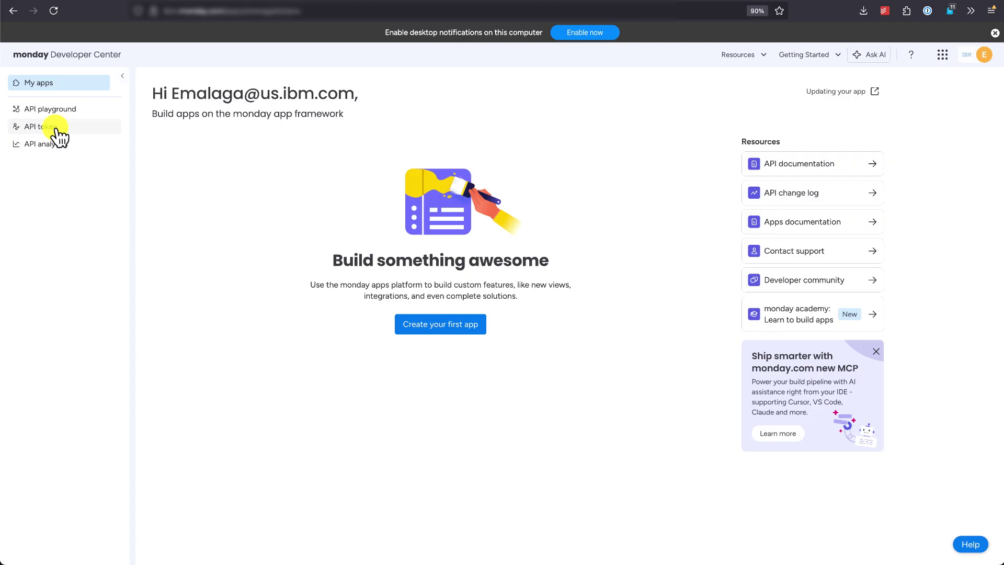
{"action": "left_click", "coordinate": [47, 126]}
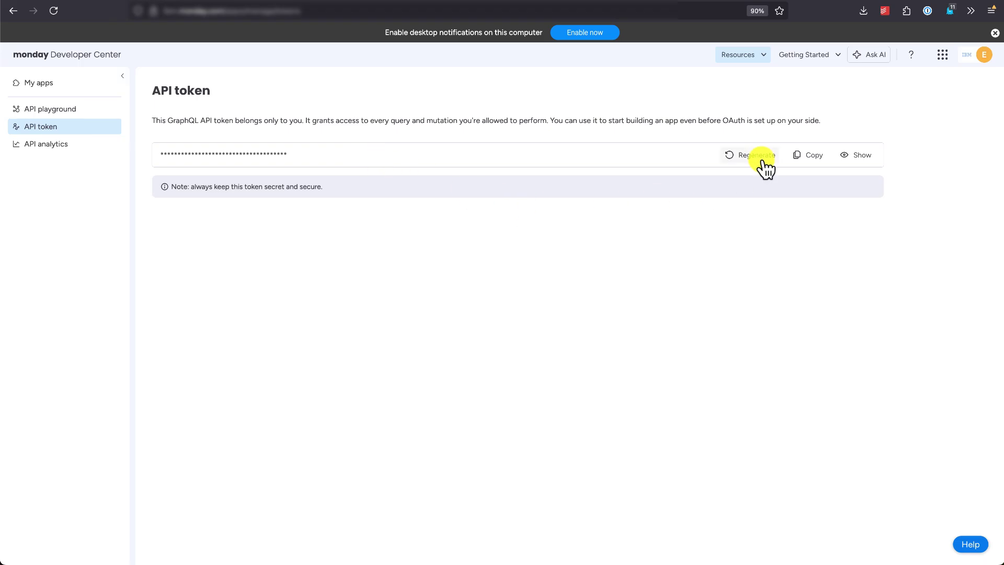
{"action": "left_click", "coordinate": [810, 155]}
Paste the token after --api-key and run set-credentials for the monday.com draft connection
{"action": "key", "text": "super+Tab"}
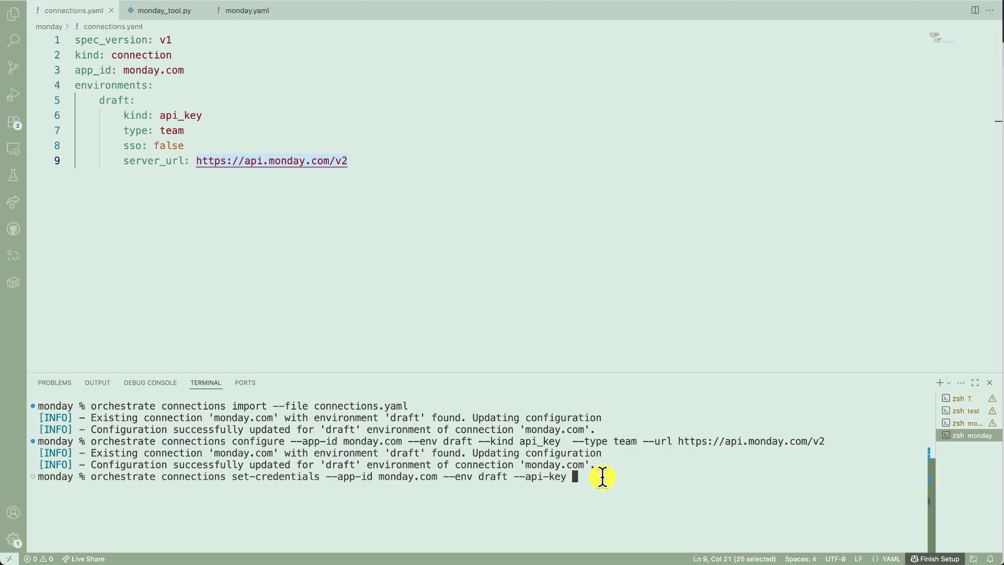
{"action": "key", "text": "super+v"}
{"action": "key", "text": "Return"}
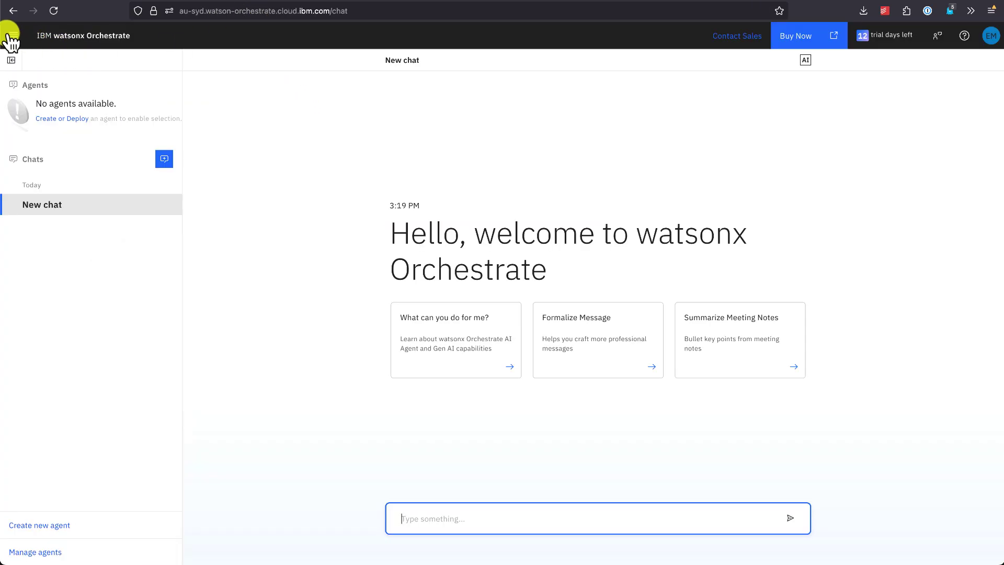
Navigate to Manage > Connections to view the monday.com draft API-key connection
{"action": "left_click", "coordinate": [12, 35]}
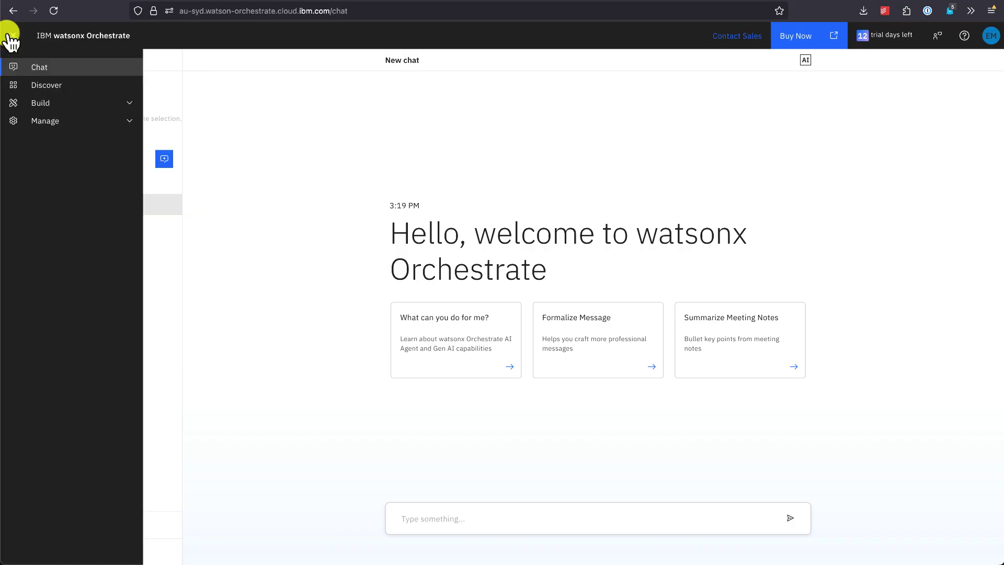
{"action": "left_click", "coordinate": [46, 121]}
{"action": "left_click", "coordinate": [62, 141]}
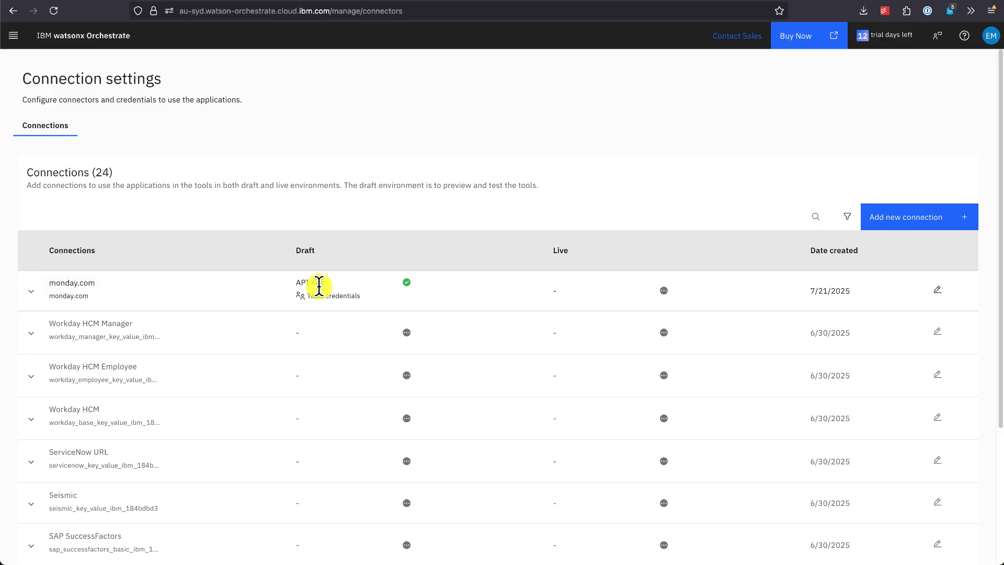
Start adding a new connection, then cancel without creating one
{"action": "left_click", "coordinate": [931, 218]}
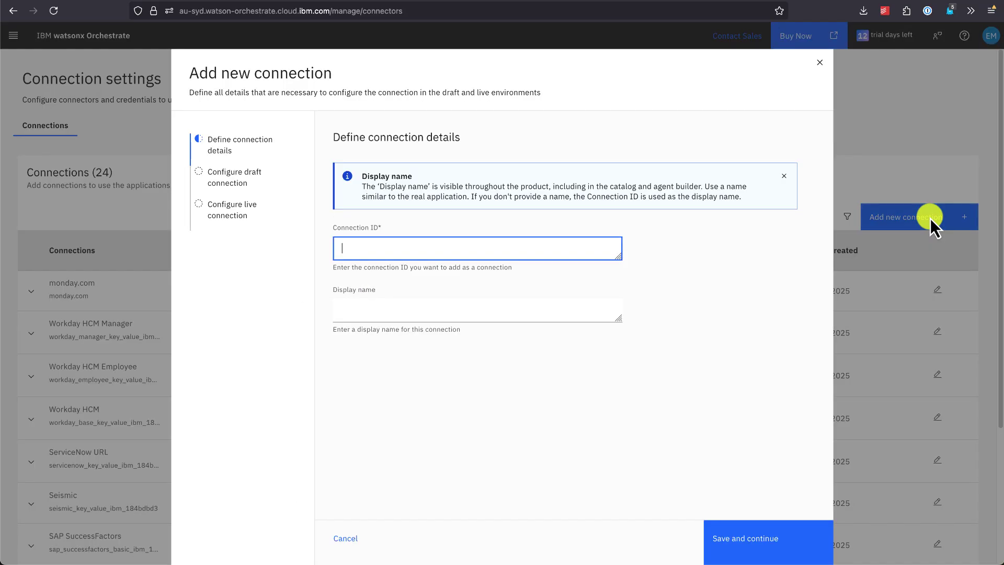
{"action": "left_click", "coordinate": [367, 537]}
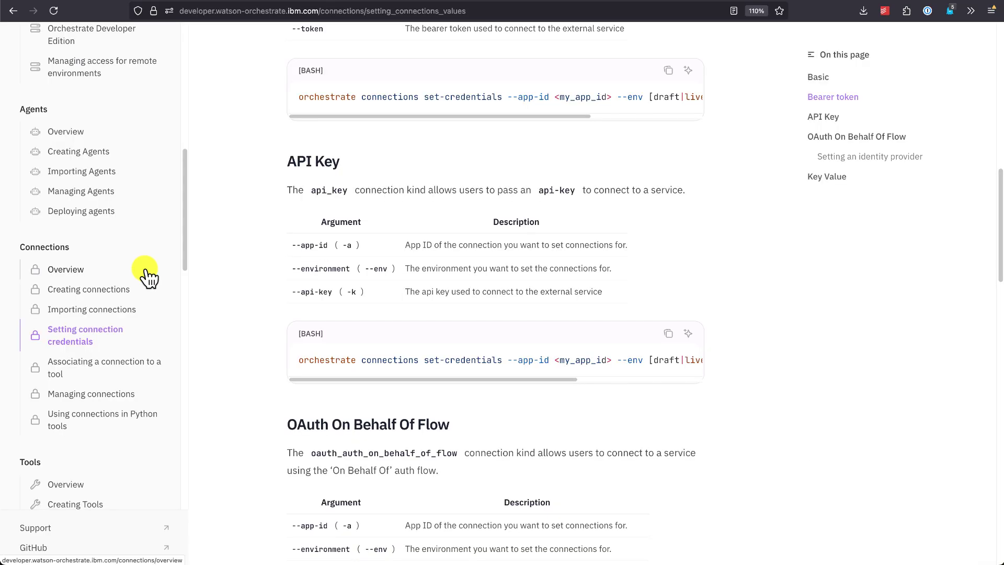
{"action": "scroll", "coordinate": [161, 271], "scroll_direction": "up", "scroll_amount": 1}
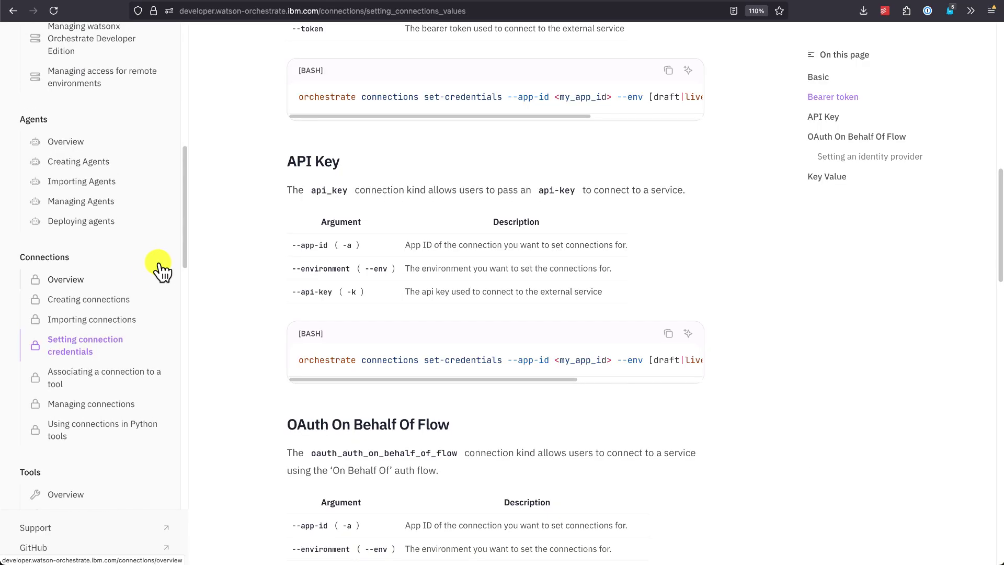
{"action": "scroll", "coordinate": [161, 271], "scroll_direction": "down", "scroll_amount": 1}
{"action": "scroll", "coordinate": [160, 270], "scroll_direction": "down", "scroll_amount": 3}
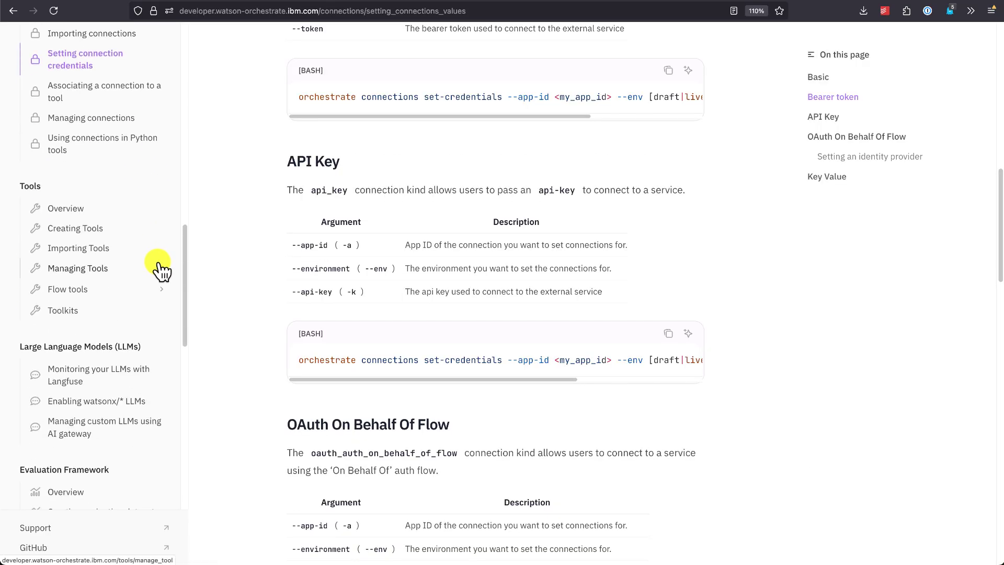
Go to the Creating Tools docs page with its Python tool examples
{"action": "left_click", "coordinate": [83, 233]}
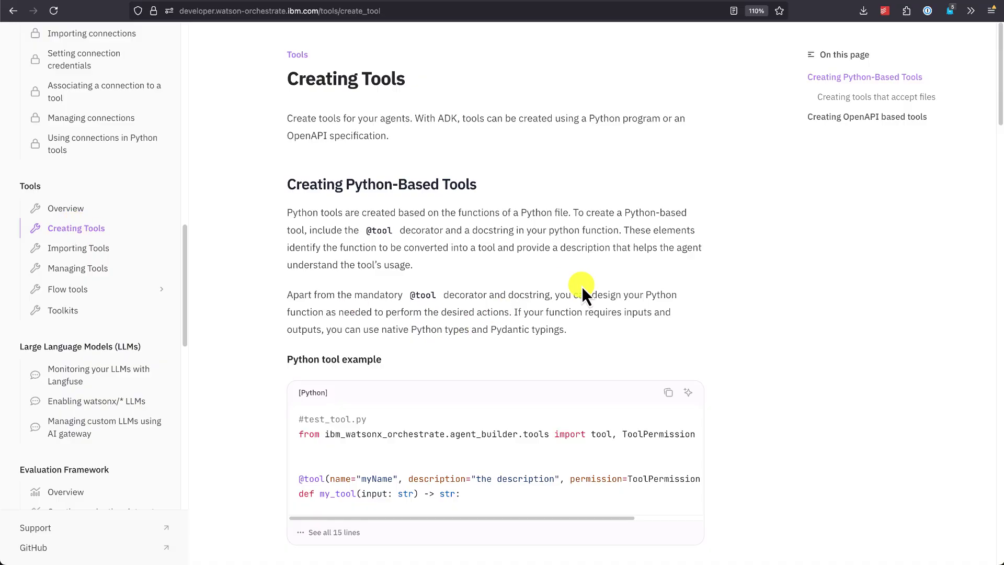
{"action": "scroll", "coordinate": [581, 246], "scroll_direction": "down", "scroll_amount": 5}
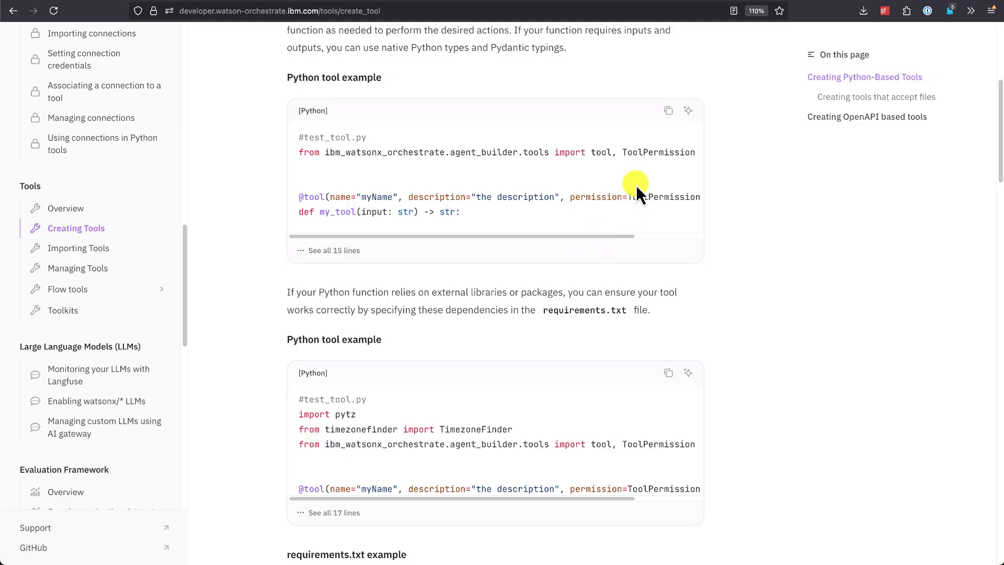
Ask the docs assistant for Python code for a monday.com tool that finds board items by title
{"action": "left_click", "coordinate": [688, 113]}
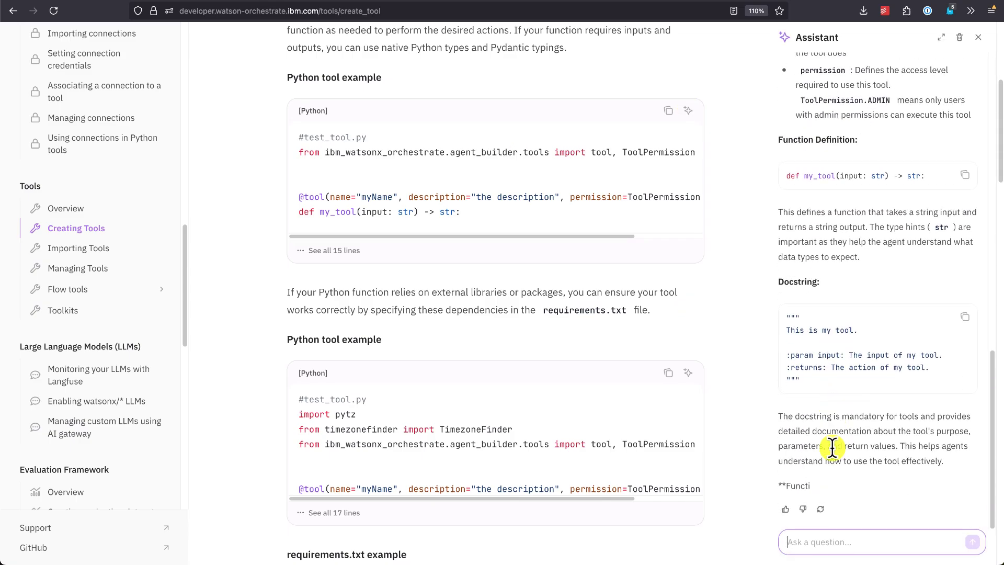
{"action": "key", "text": "ctrl+v"}
{"action": "key", "text": "Return"}
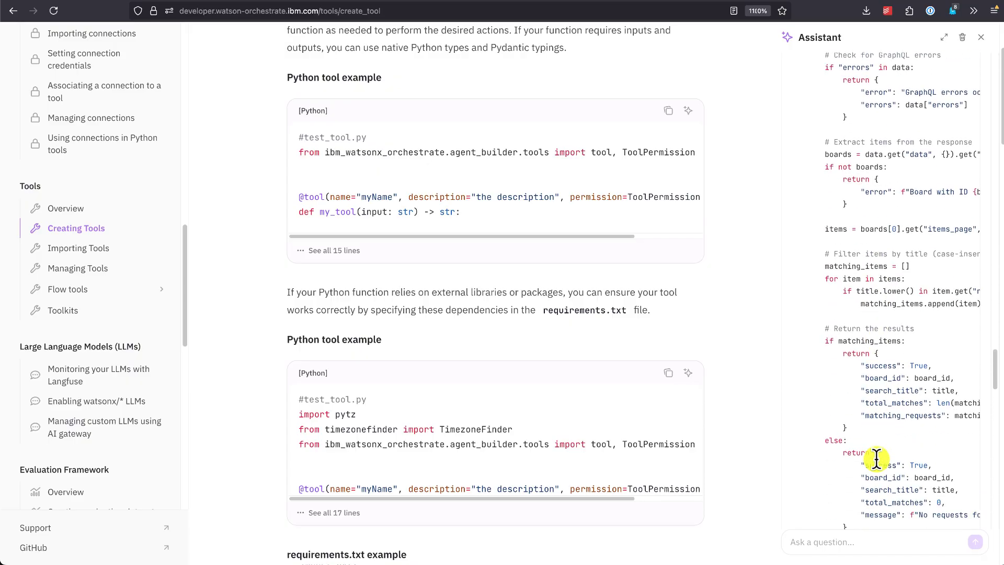
{"action": "scroll", "coordinate": [877, 460], "scroll_direction": "up", "scroll_amount": 5}
{"action": "scroll", "coordinate": [876, 460], "scroll_direction": "up", "scroll_amount": 5}
{"action": "scroll", "coordinate": [877, 460], "scroll_direction": "up", "scroll_amount": 5}
{"action": "scroll", "coordinate": [877, 460], "scroll_direction": "up", "scroll_amount": 5}
{"action": "scroll", "coordinate": [877, 460], "scroll_direction": "up", "scroll_amount": 5}
{"action": "scroll", "coordinate": [876, 460], "scroll_direction": "up", "scroll_amount": 1}
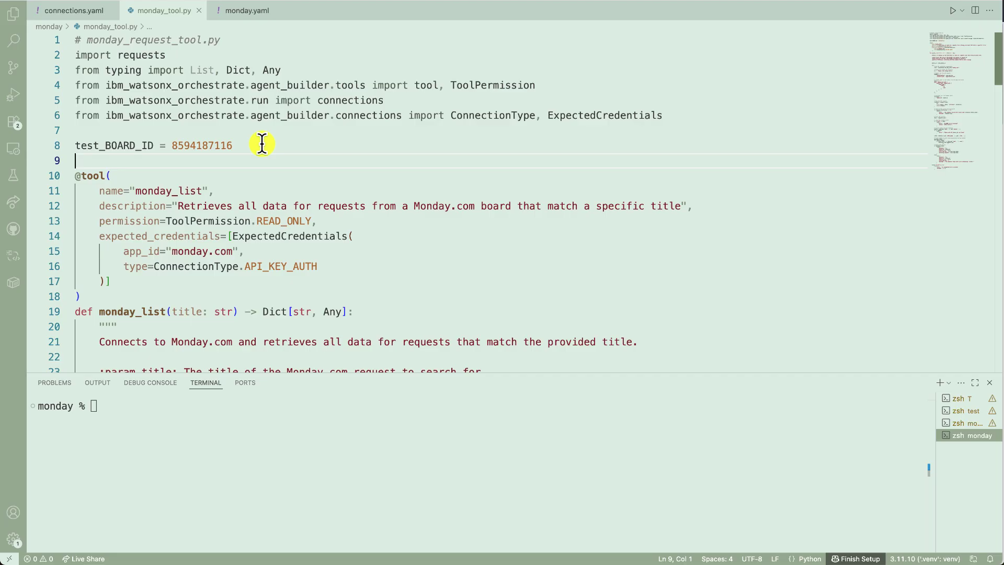
{"action": "left_click_drag", "start_coordinate": [98, 191], "coordinate": [226, 189]}
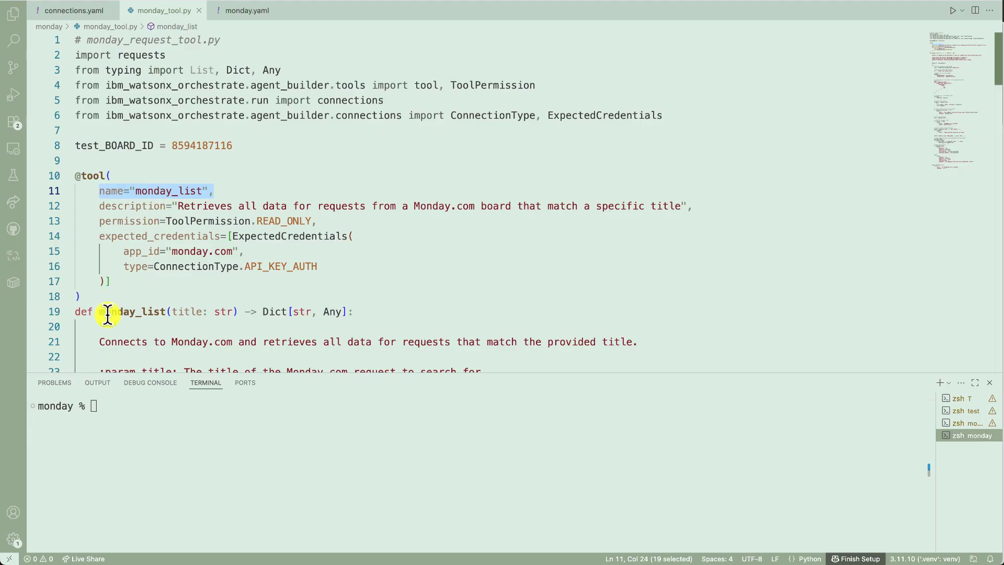
{"action": "left_click_drag", "start_coordinate": [100, 311], "coordinate": [165, 312]}
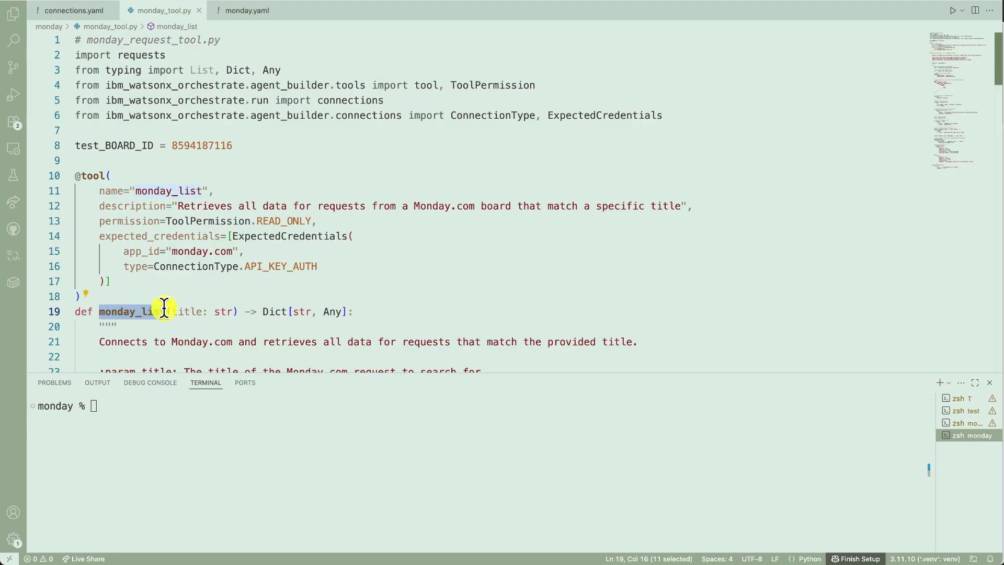
{"action": "left_click", "coordinate": [147, 251]}
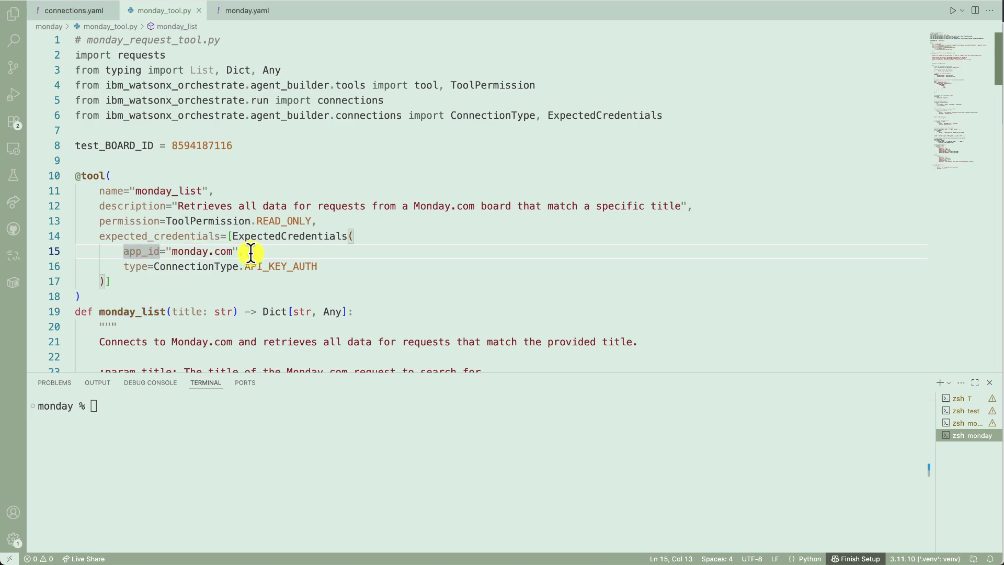
{"action": "key", "text": "Down"}
{"action": "scroll", "coordinate": [250, 251], "scroll_direction": "down", "scroll_amount": 4}
{"action": "scroll", "coordinate": [249, 251], "scroll_direction": "down", "scroll_amount": 3}
{"action": "scroll", "coordinate": [250, 252], "scroll_direction": "down", "scroll_amount": 2}
{"action": "scroll", "coordinate": [250, 252], "scroll_direction": "down", "scroll_amount": 1}
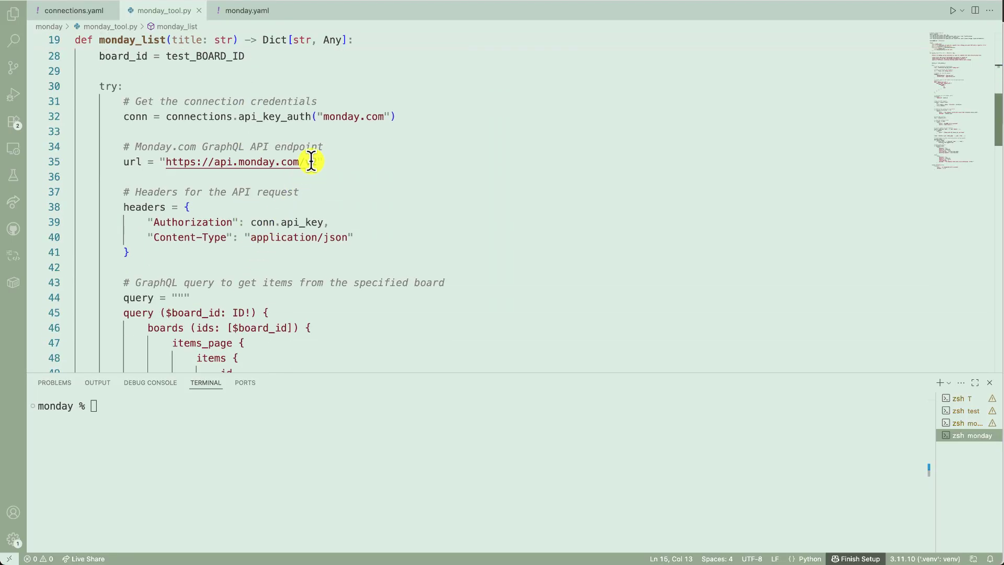
{"action": "scroll", "coordinate": [339, 184], "scroll_direction": "down", "scroll_amount": 1}
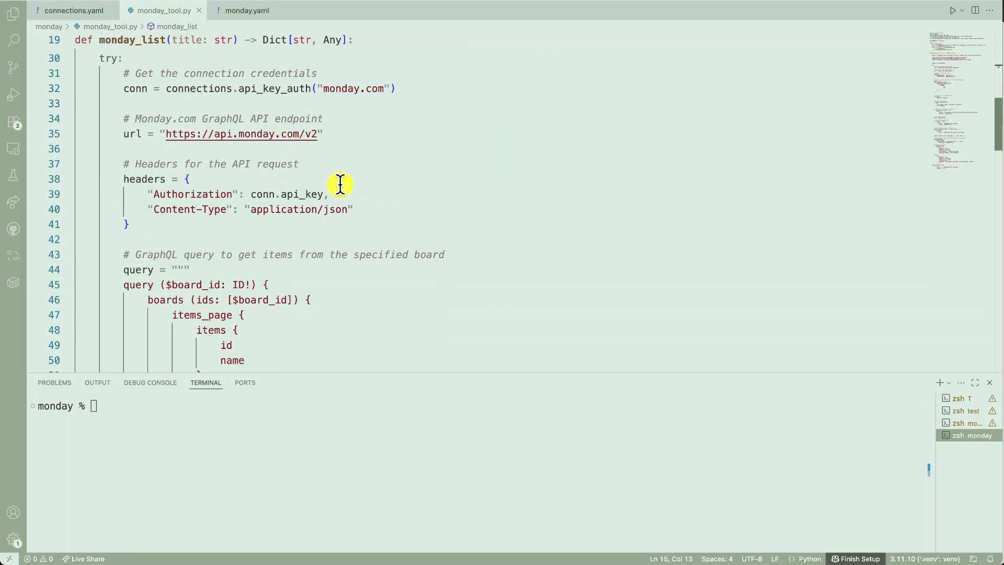
{"action": "scroll", "coordinate": [340, 184], "scroll_direction": "down", "scroll_amount": 2}
{"action": "scroll", "coordinate": [339, 185], "scroll_direction": "down", "scroll_amount": 1}
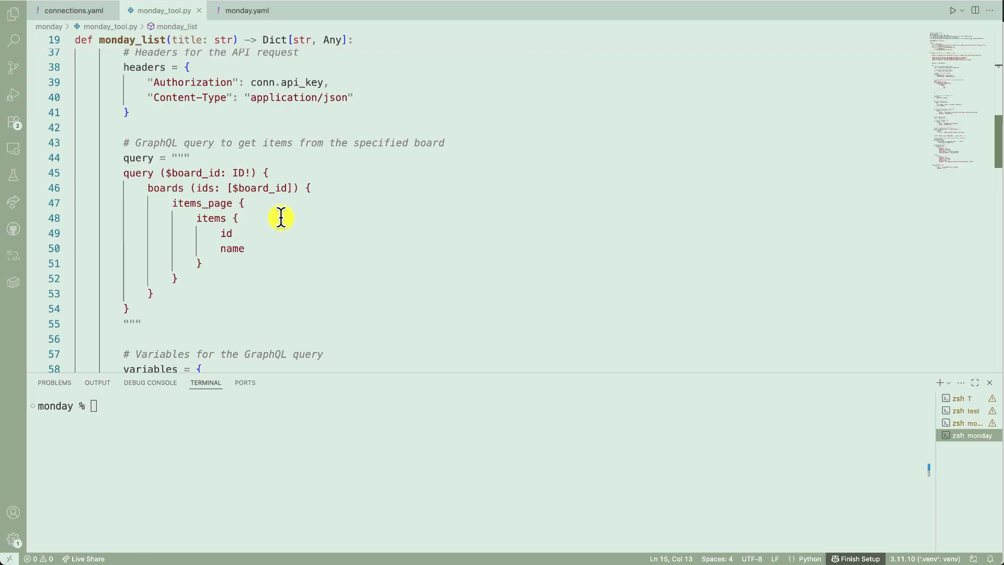
{"action": "scroll", "coordinate": [281, 217], "scroll_direction": "down", "scroll_amount": 1}
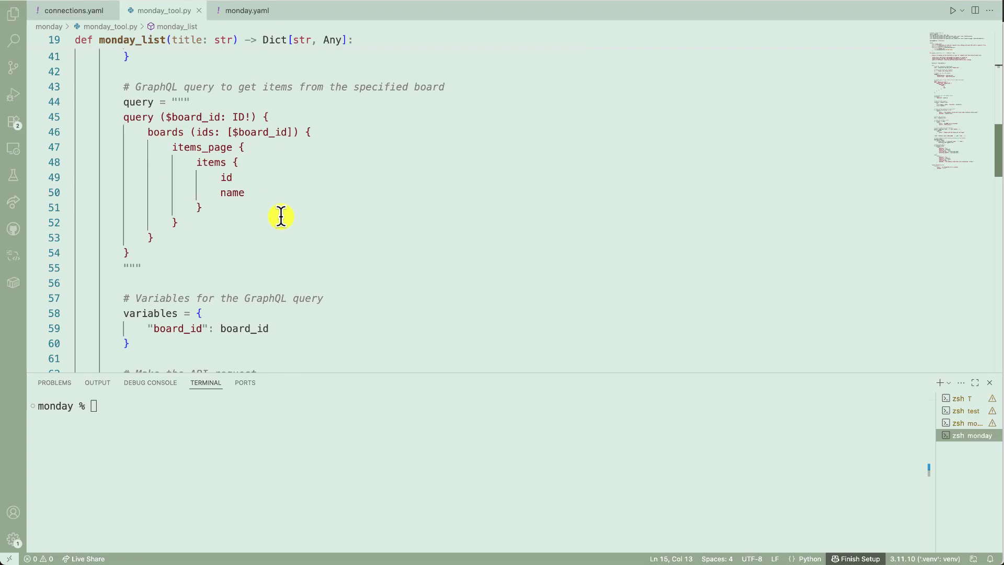
{"action": "scroll", "coordinate": [281, 217], "scroll_direction": "down", "scroll_amount": 1}
{"action": "scroll", "coordinate": [280, 217], "scroll_direction": "down", "scroll_amount": 2}
{"action": "scroll", "coordinate": [280, 217], "scroll_direction": "down", "scroll_amount": 3}
{"action": "scroll", "coordinate": [281, 217], "scroll_direction": "down", "scroll_amount": 1}
{"action": "scroll", "coordinate": [281, 217], "scroll_direction": "down", "scroll_amount": 1}
{"action": "scroll", "coordinate": [280, 217], "scroll_direction": "down", "scroll_amount": 1}
{"action": "scroll", "coordinate": [281, 217], "scroll_direction": "down", "scroll_amount": 2}
{"action": "scroll", "coordinate": [281, 217], "scroll_direction": "down", "scroll_amount": 2}
{"action": "scroll", "coordinate": [281, 217], "scroll_direction": "down", "scroll_amount": 2}
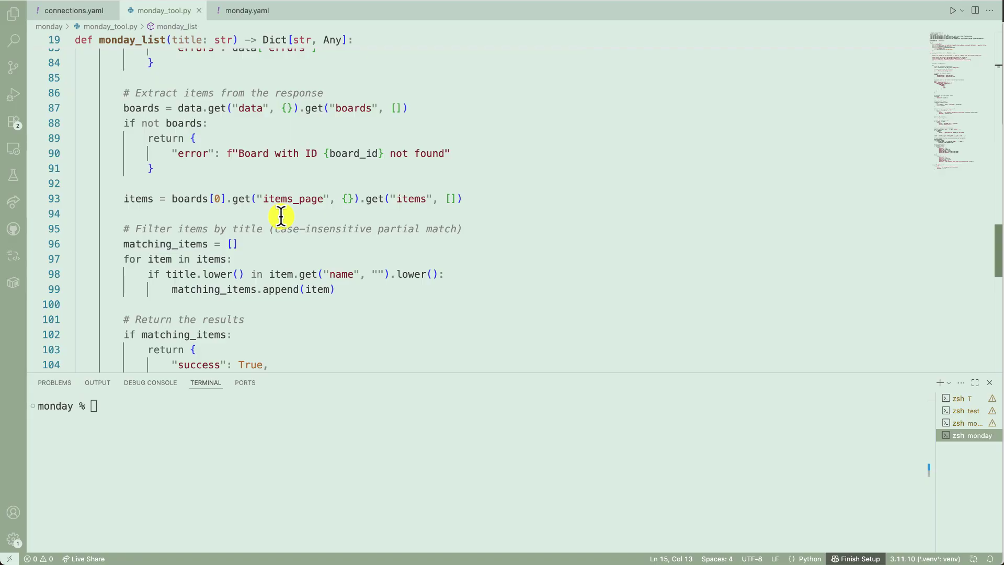
{"action": "scroll", "coordinate": [280, 217], "scroll_direction": "down", "scroll_amount": 2}
{"action": "scroll", "coordinate": [281, 217], "scroll_direction": "down", "scroll_amount": 2}
{"action": "scroll", "coordinate": [282, 217], "scroll_direction": "down", "scroll_amount": 1}
{"action": "scroll", "coordinate": [281, 217], "scroll_direction": "down", "scroll_amount": 2}
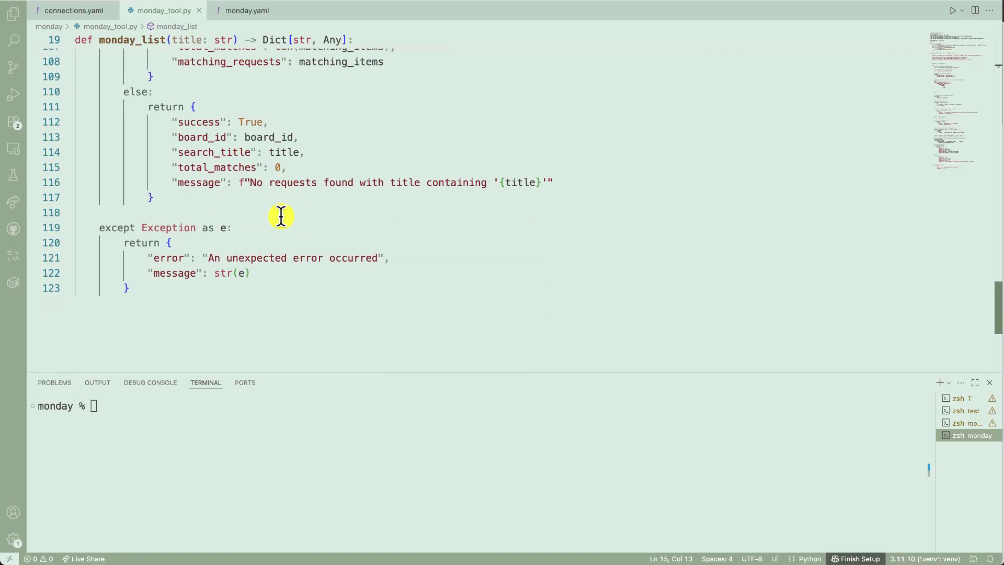
{"action": "scroll", "coordinate": [281, 218], "scroll_direction": "up", "scroll_amount": 5}
{"action": "scroll", "coordinate": [280, 218], "scroll_direction": "up", "scroll_amount": 20}
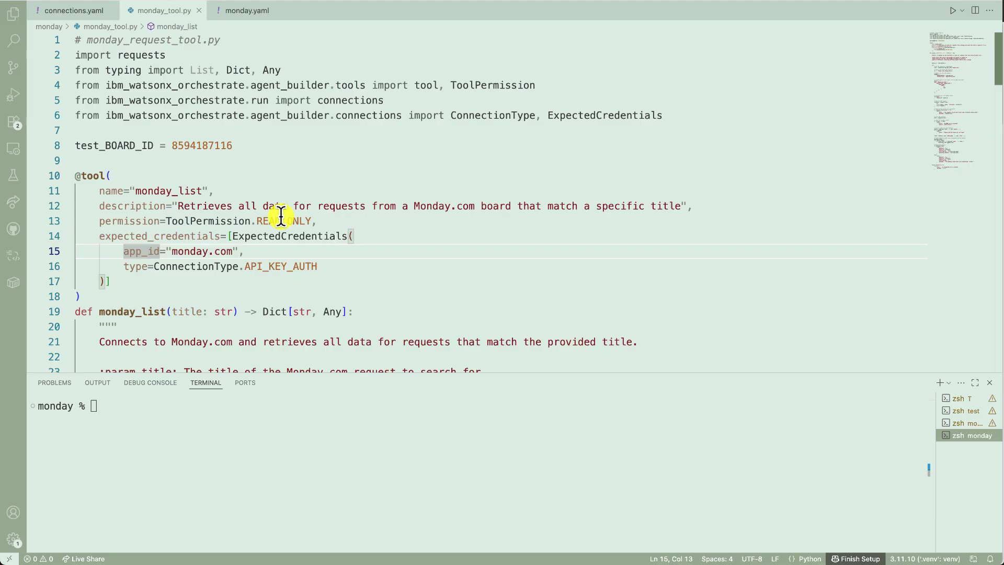
Find the 'Associating a connection to a tool' guide and copy its Python tool import command
{"action": "key", "text": "super+Tab"}
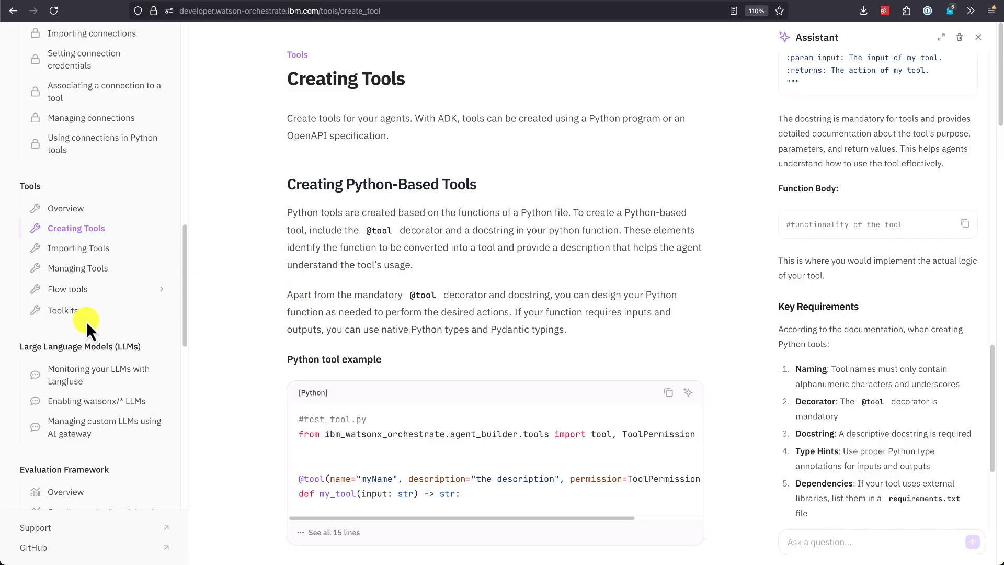
{"action": "scroll", "coordinate": [88, 265], "scroll_direction": "up", "scroll_amount": 2}
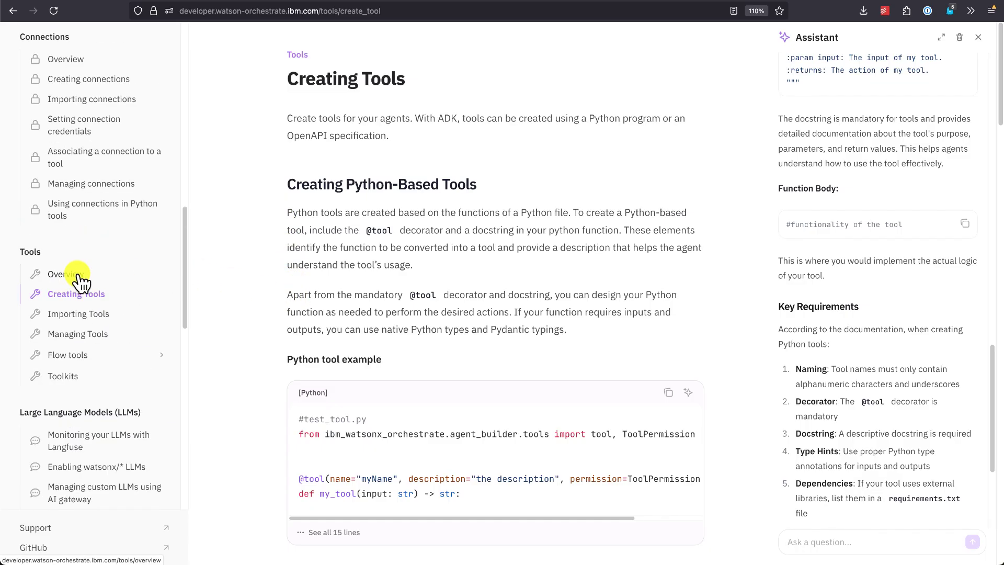
{"action": "scroll", "coordinate": [79, 278], "scroll_direction": "up", "scroll_amount": 1}
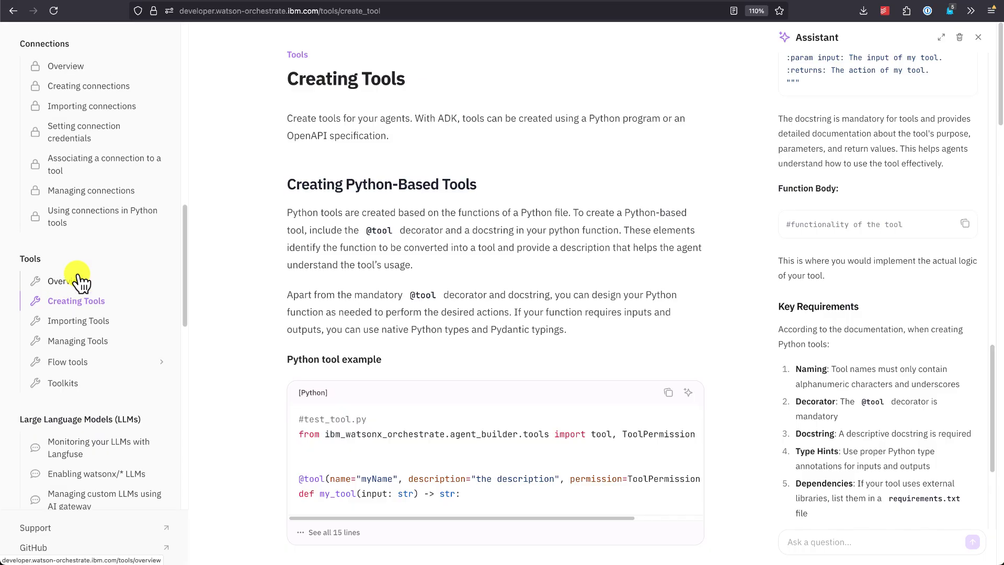
{"action": "left_click", "coordinate": [94, 170]}
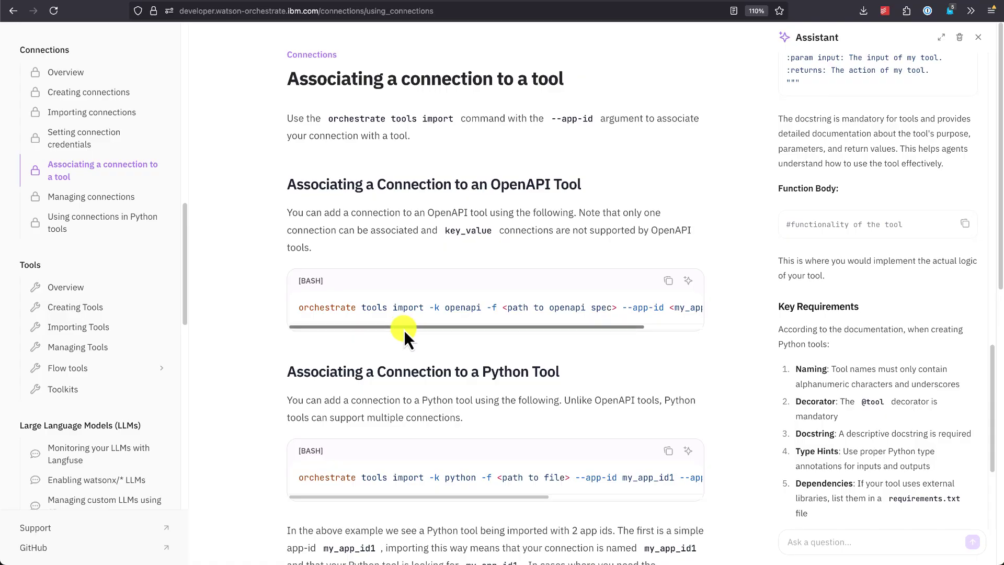
{"action": "scroll", "coordinate": [403, 331], "scroll_direction": "down", "scroll_amount": 3}
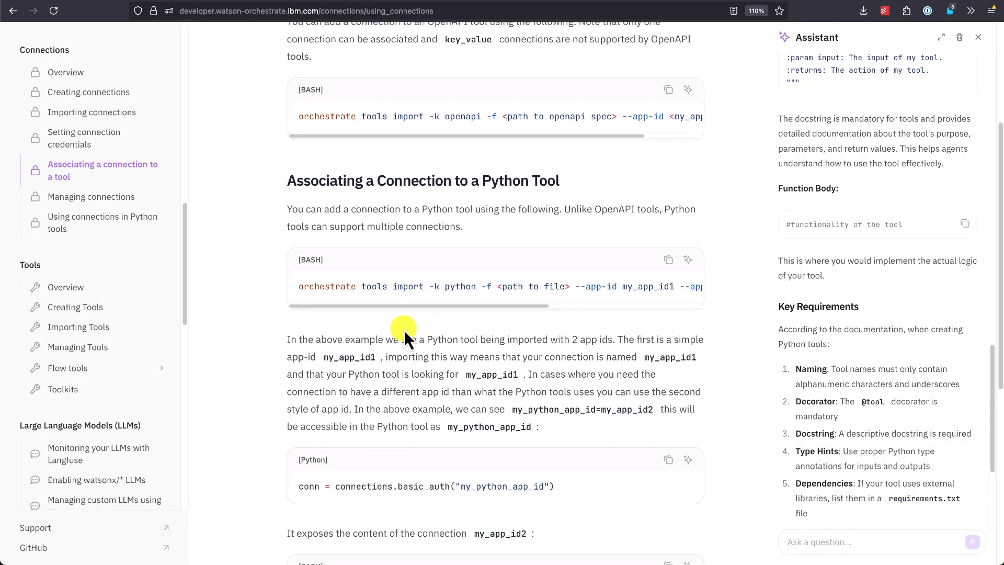
{"action": "scroll", "coordinate": [404, 330], "scroll_direction": "down", "scroll_amount": 1}
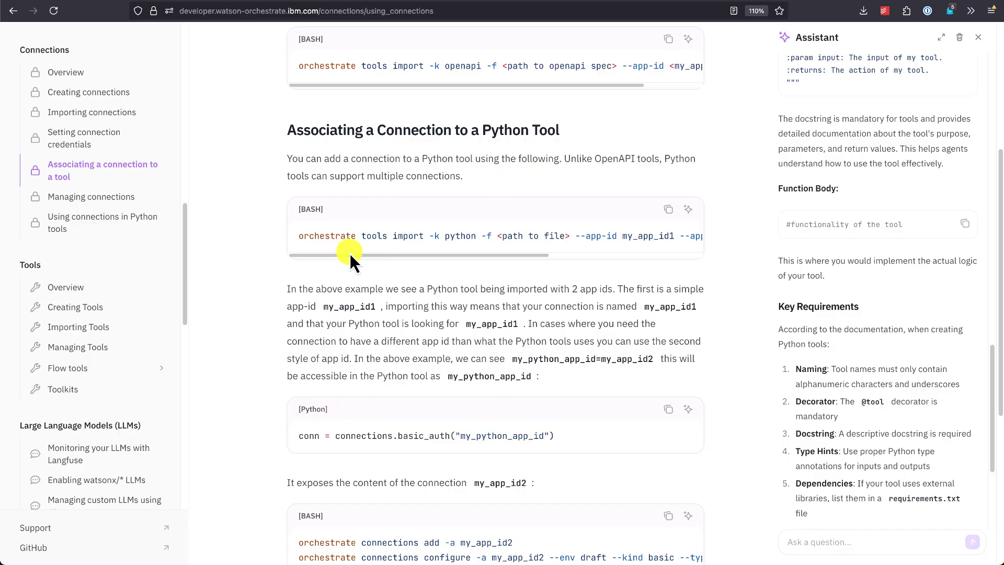
{"action": "mouse_move", "coordinate": [367, 253]}
{"action": "left_mouse_down"}
{"action": "mouse_move", "coordinate": [523, 261]}
{"action": "mouse_move", "coordinate": [341, 274]}
{"action": "left_mouse_up"}
{"action": "mouse_move", "coordinate": [299, 235]}
{"action": "left_mouse_down"}
{"action": "mouse_move", "coordinate": [672, 233]}
{"action": "mouse_move", "coordinate": [662, 234]}
{"action": "left_mouse_up"}
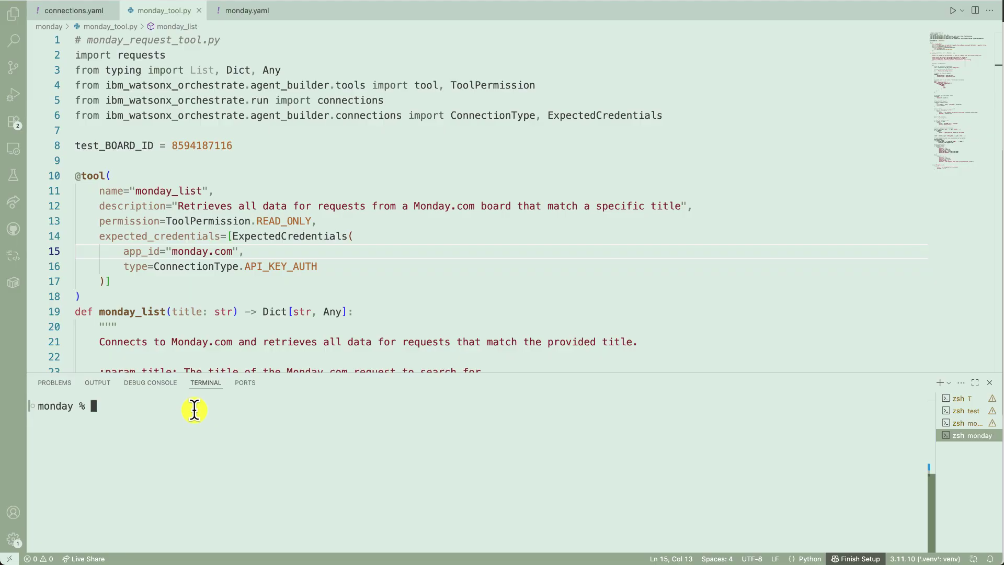
Run the tool import with -f monday_tool.py and --app-id monday.com to update monday_list
{"action": "type", "text": "orchestrate tools import -k python -f <path to file> --app-id my_app_id1"}
{"action": "key", "text": "Left"}
{"action": "key", "text": "Left"}
{"action": "key", "text": "Left"}
{"action": "key", "text": "BackSpace"}
{"action": "key", "text": "BackSpace"}
{"action": "key", "text": "BackSpace"}
{"action": "type", "text": "monday_tool.py"}
{"action": "key", "text": "End"}
{"action": "key", "text": "BackSpace"}
{"action": "key", "text": "BackSpace"}
{"action": "key", "text": "BackSpace"}
{"action": "type", "text": "monday.com"}
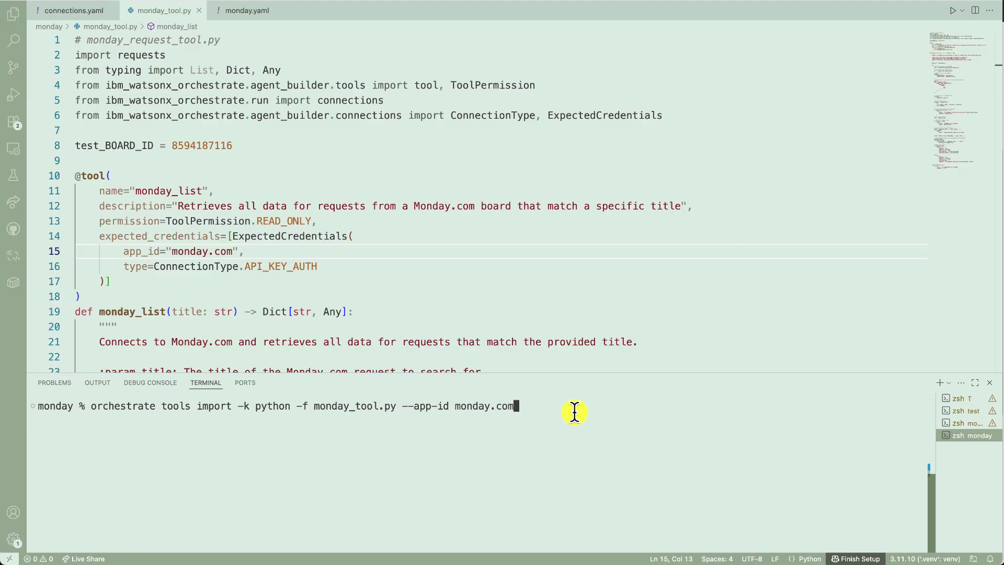
{"action": "key", "text": "Return"}
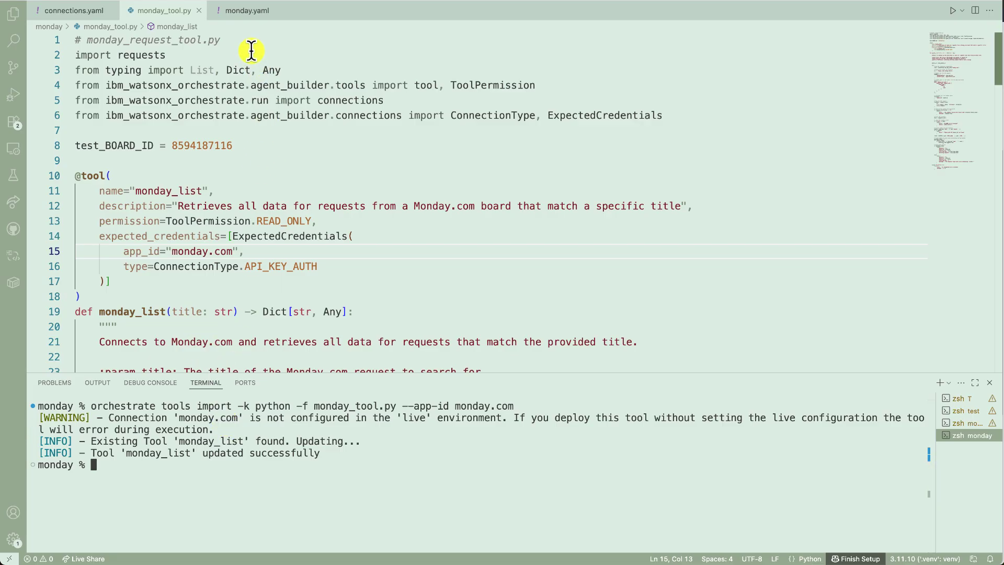
Review monday.yaml's tools section listing the monday_list tool
{"action": "left_click", "coordinate": [249, 12]}
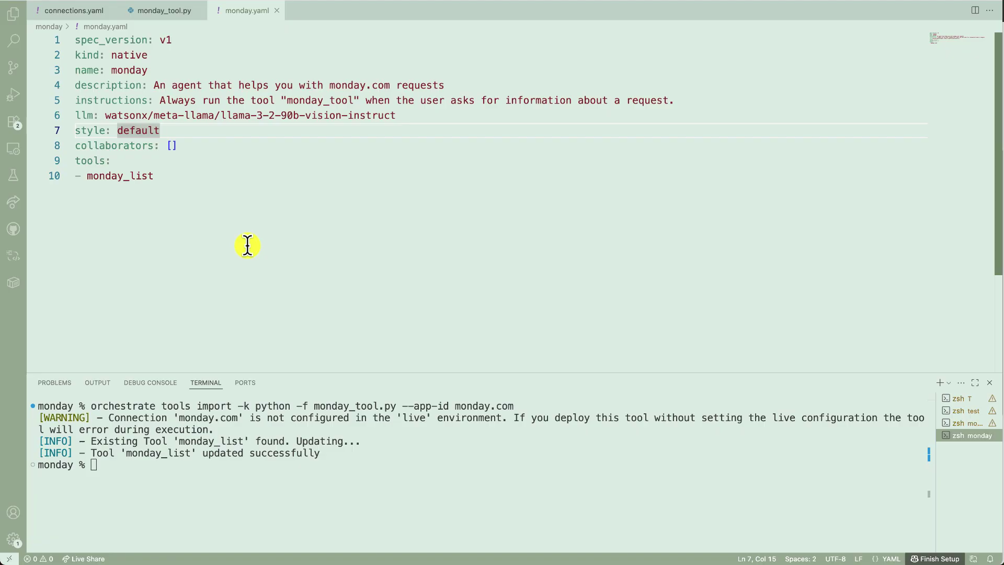
{"action": "left_click", "coordinate": [248, 245]}
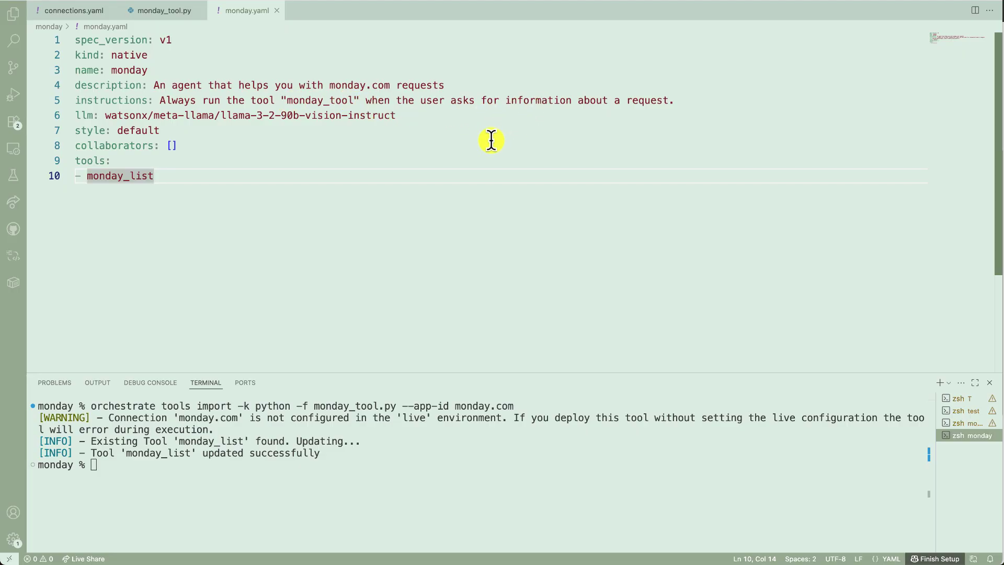
{"action": "left_click", "coordinate": [441, 159]}
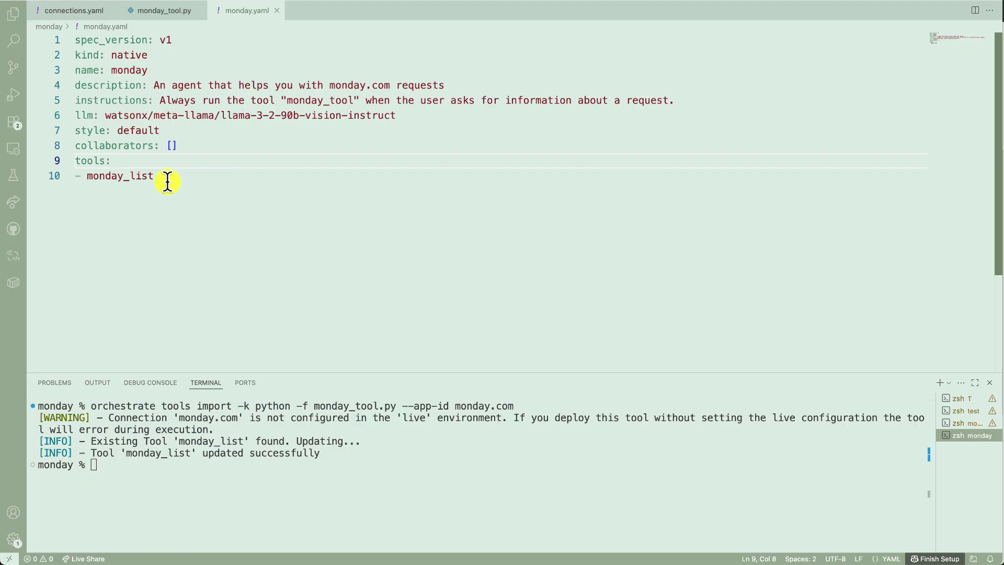
Run 'orchestrate agents import -f monday.yaml' to update the monday agent
{"action": "left_click", "coordinate": [213, 470]}
{"action": "type", "text": "orchestrate agents import -f "}
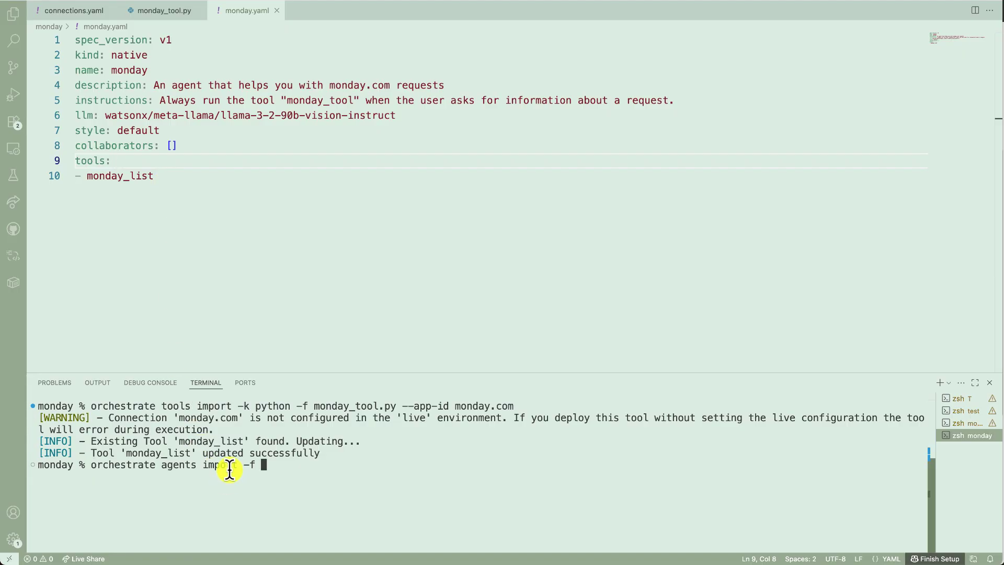
{"action": "type", "text": "monday."}
{"action": "type", "text": "yaml"}
{"action": "key", "text": "Return"}
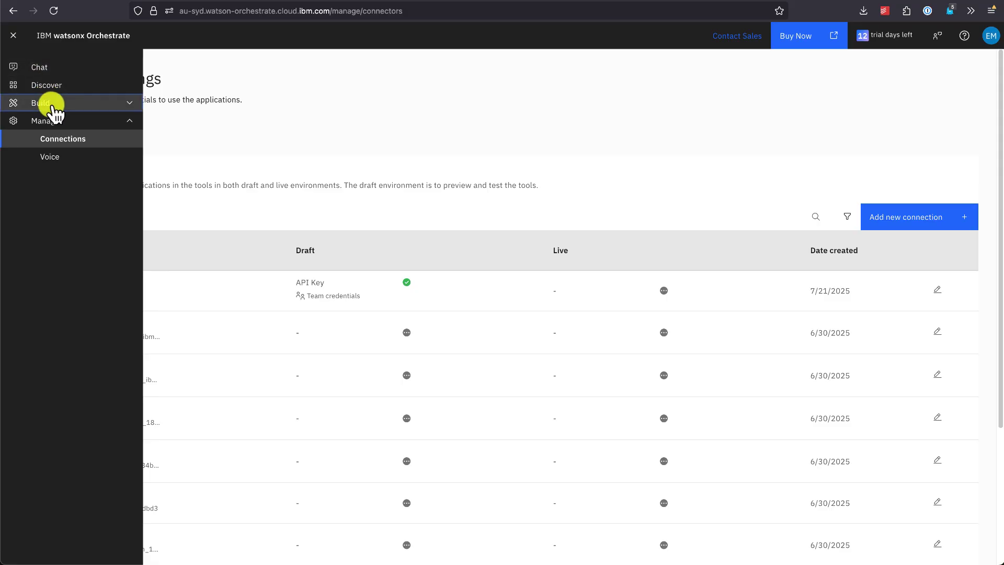
Go to Build > Agent Builder and edit the monday agent to check its toolset lists monday_list
{"action": "left_click", "coordinate": [49, 106]}
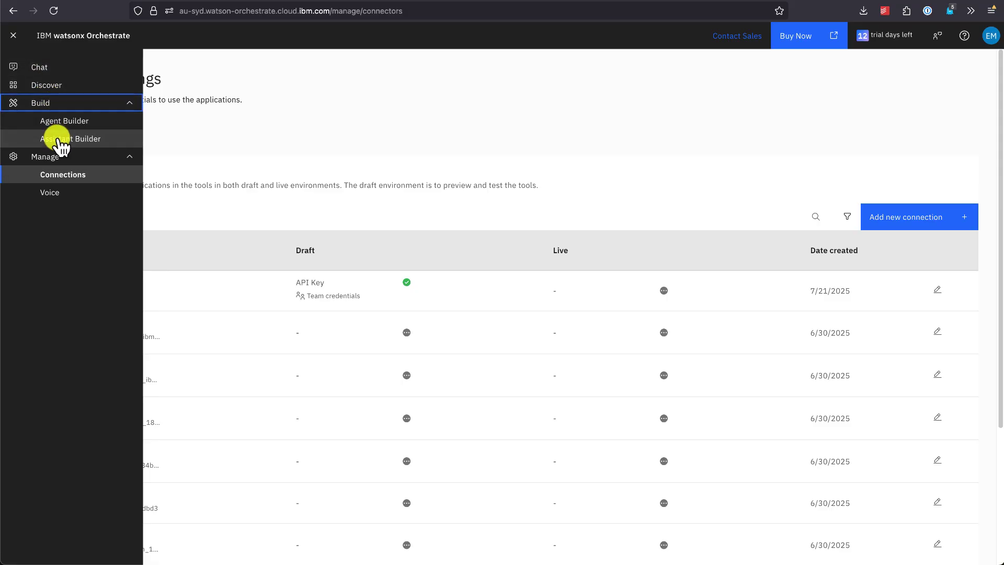
{"action": "left_click", "coordinate": [74, 122]}
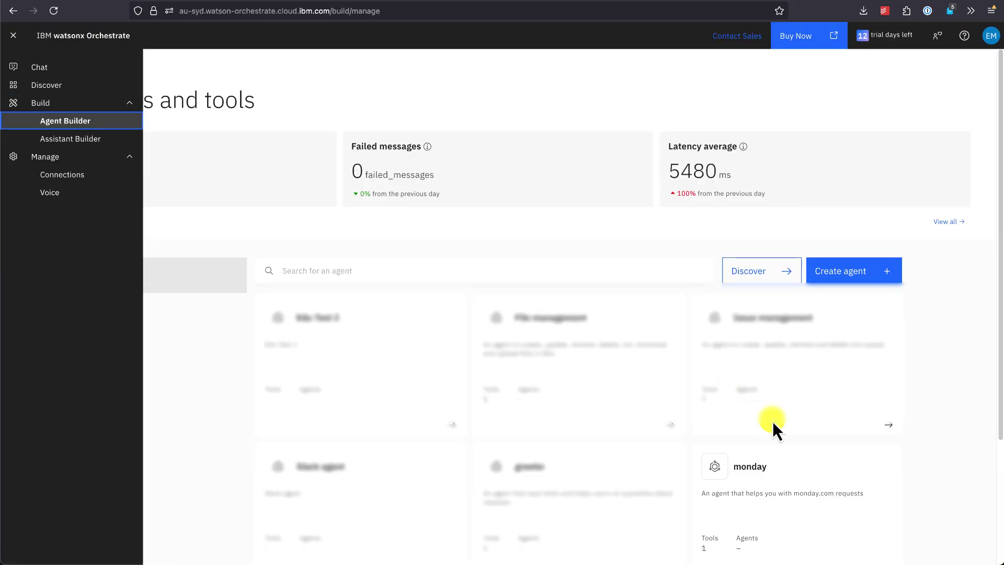
{"action": "left_click", "coordinate": [758, 477]}
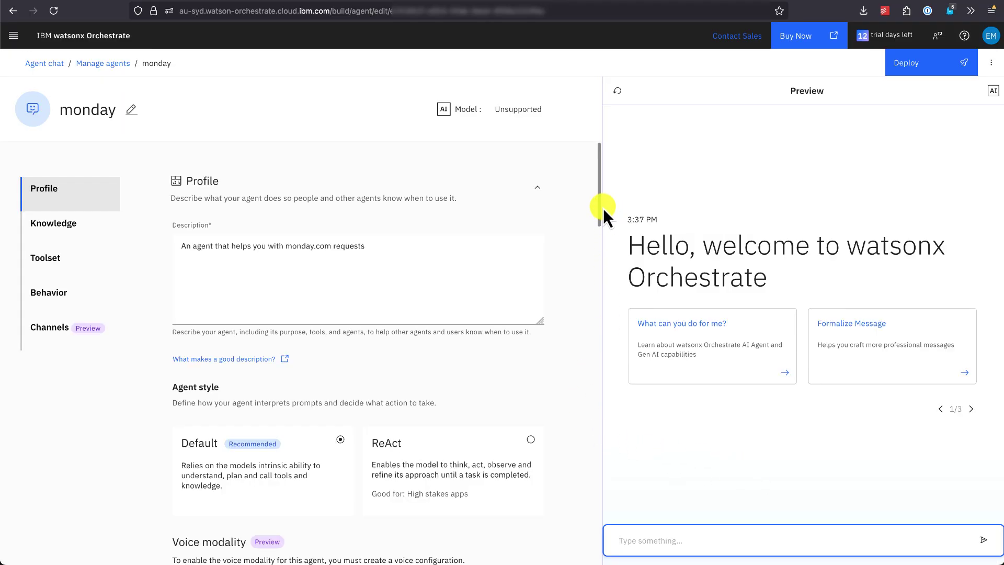
{"action": "left_click_drag", "start_coordinate": [600, 210], "coordinate": [605, 449]}
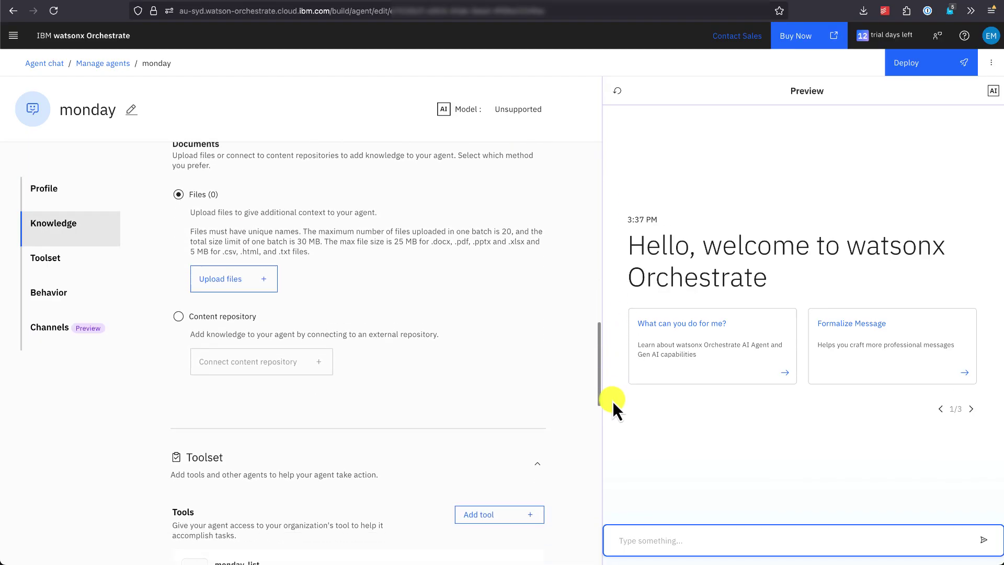
{"action": "scroll", "coordinate": [581, 440], "scroll_direction": "down", "scroll_amount": 2}
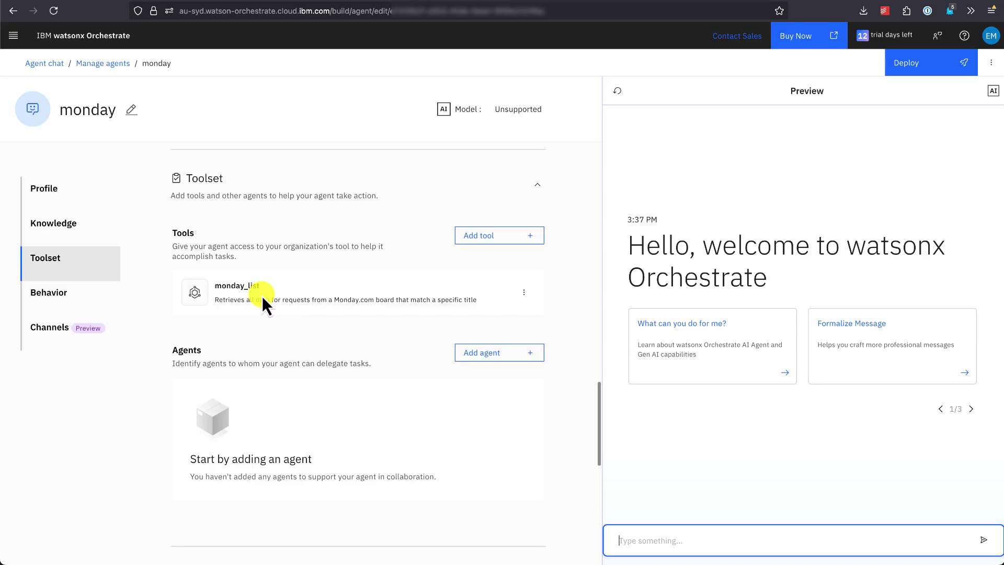
{"action": "scroll", "coordinate": [262, 296], "scroll_direction": "up", "scroll_amount": 3}
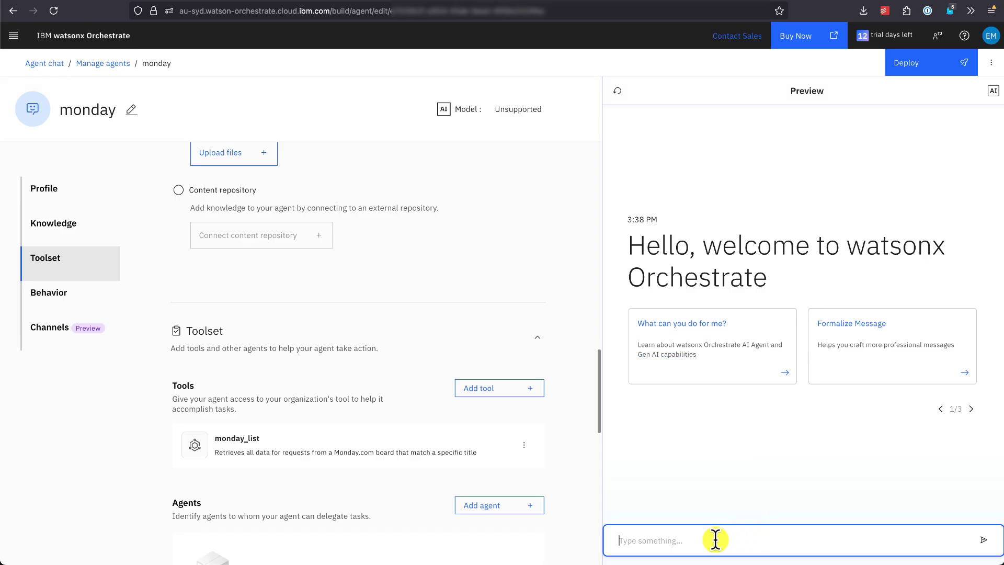
{"action": "type", "text": "Are there any items for project Star?"}
Ask about project Star in preview chat and inspect the monday_list reasoning step returning two matching items
{"action": "key", "text": "Return"}
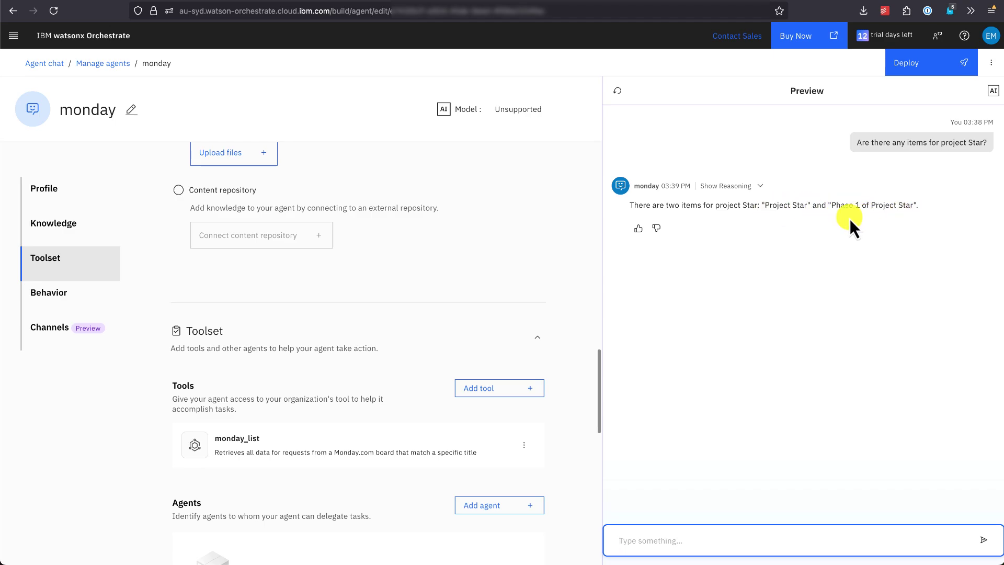
{"action": "left_click", "coordinate": [760, 188]}
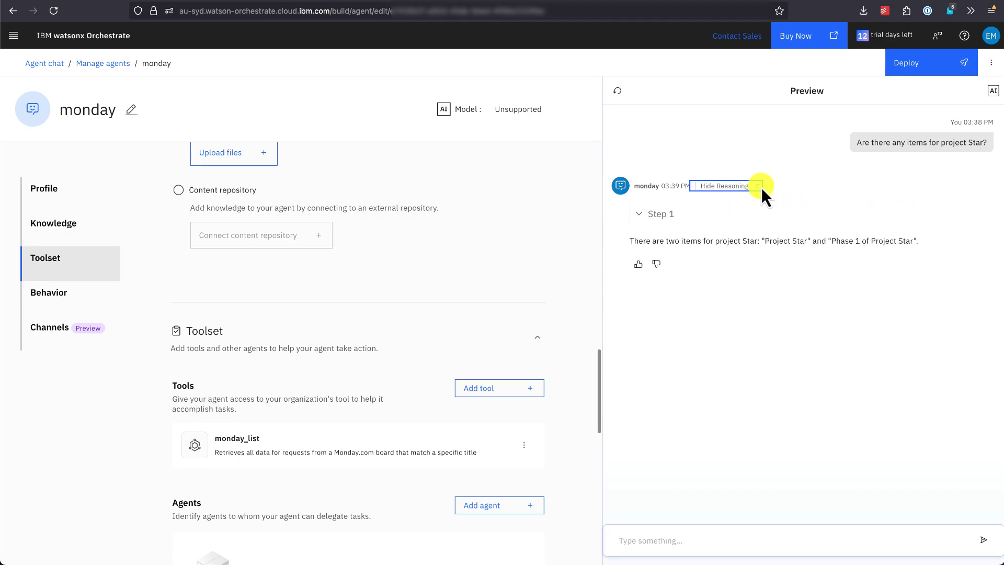
{"action": "left_click", "coordinate": [645, 216]}
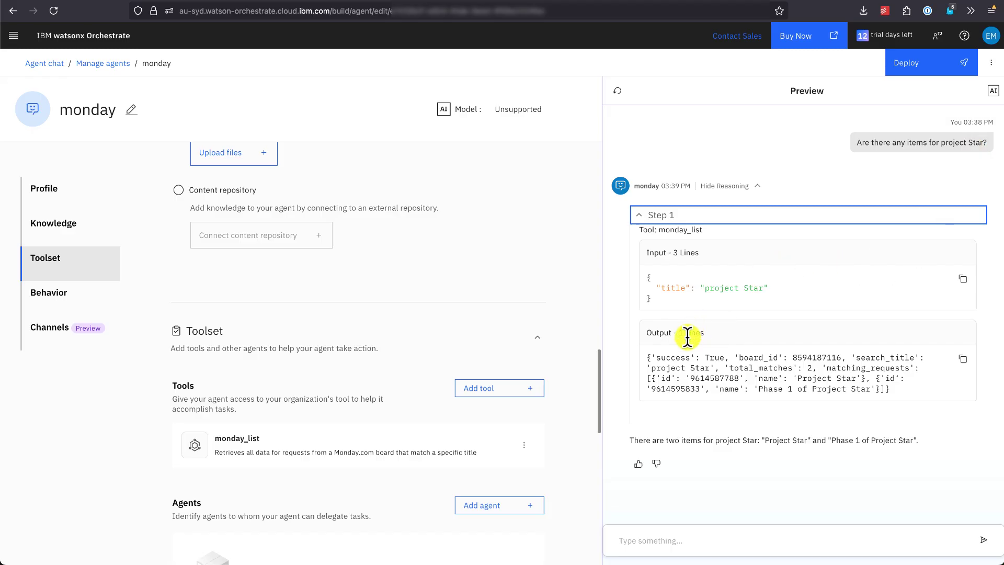
{"action": "left_click", "coordinate": [780, 360]}
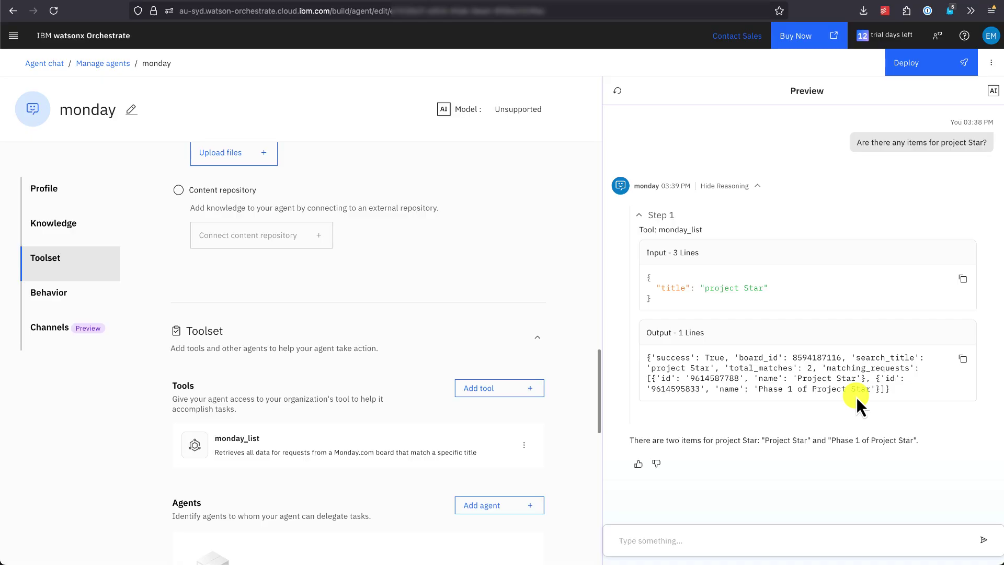
{"action": "left_click", "coordinate": [756, 190]}
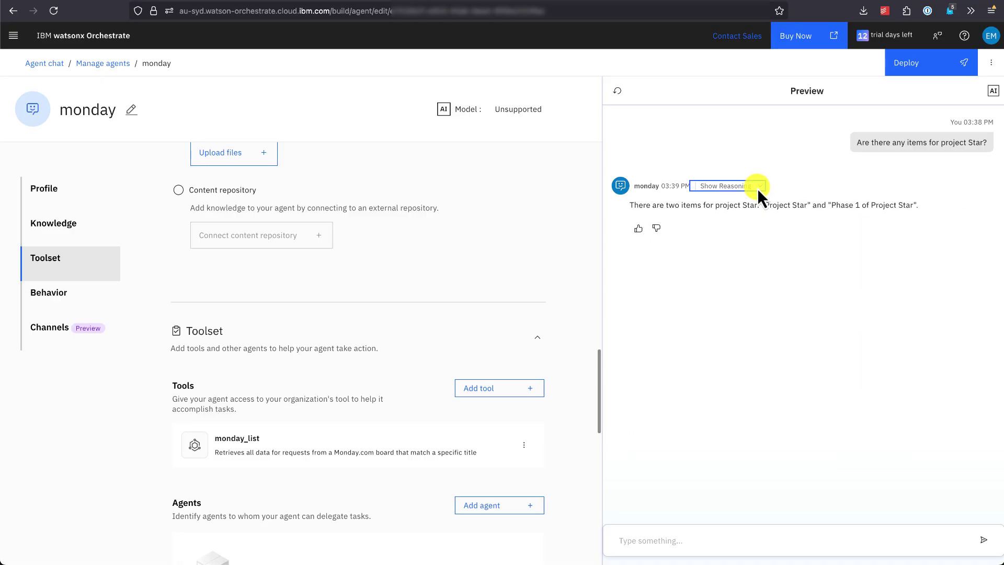